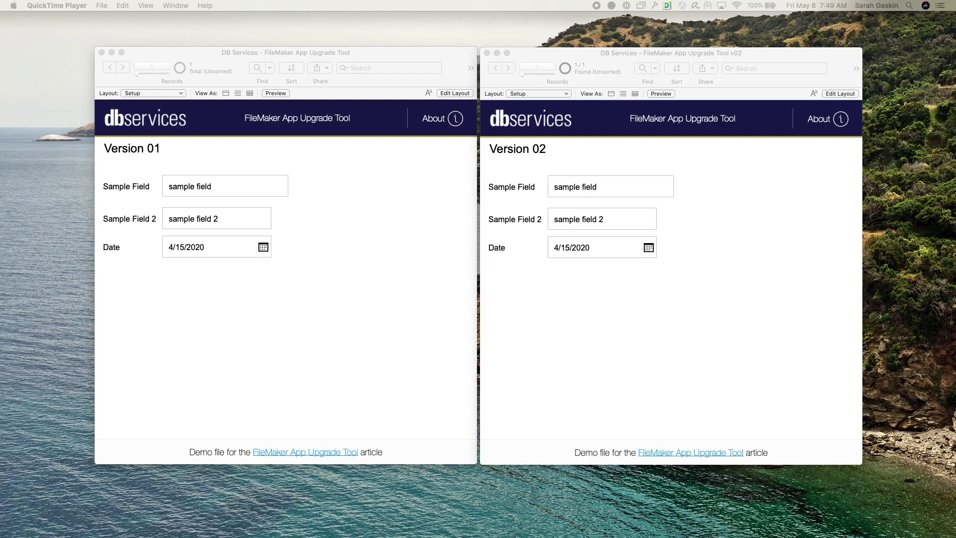
# Step: Review the Version 01 file's value lists and scripts in FileMaker Pro without changes
pyautogui.click(535, 223)
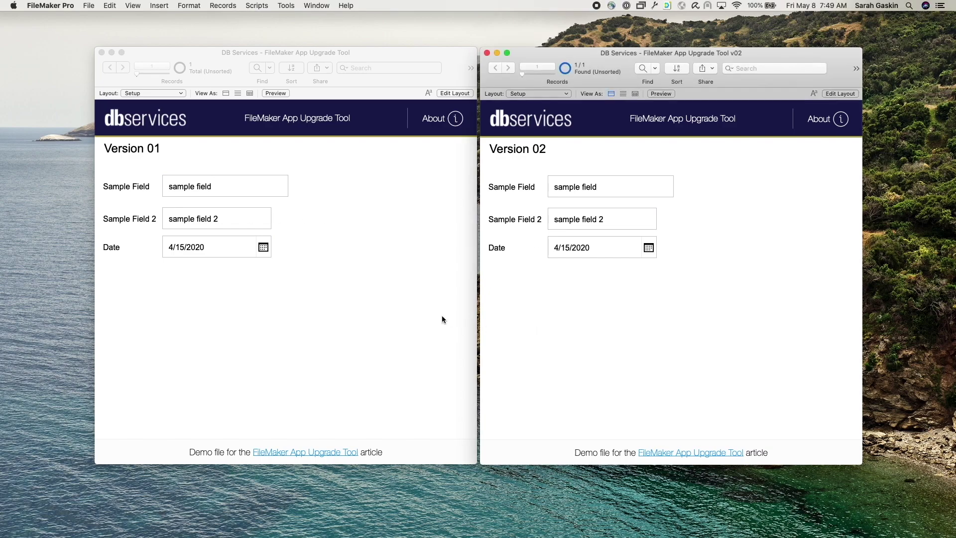
pyautogui.click(423, 313)
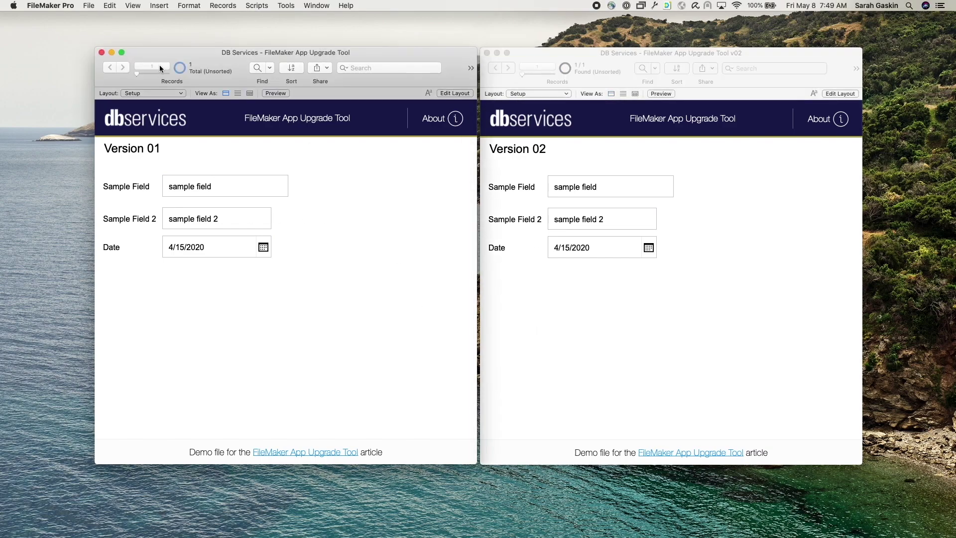
pyautogui.click(89, 5)
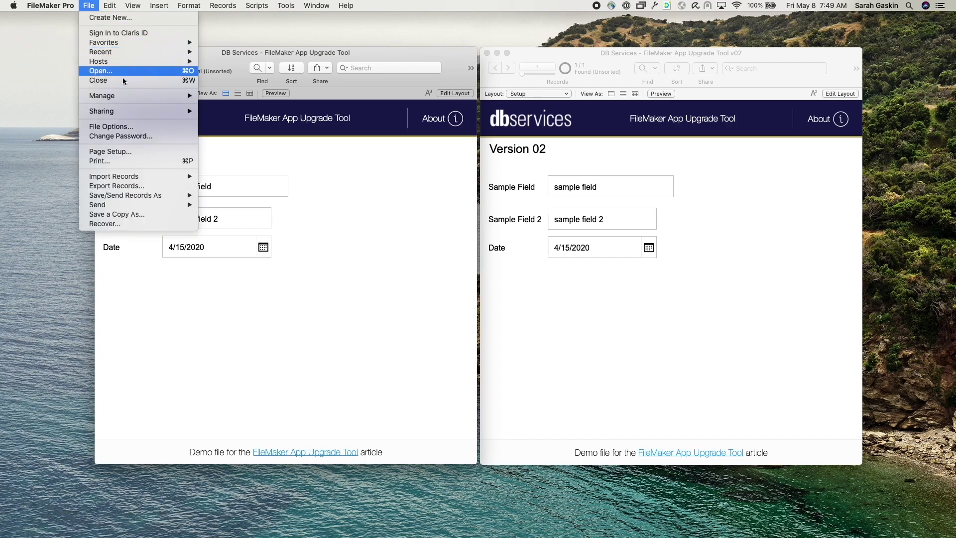
pyautogui.click(240, 48)
pyautogui.click(88, 6)
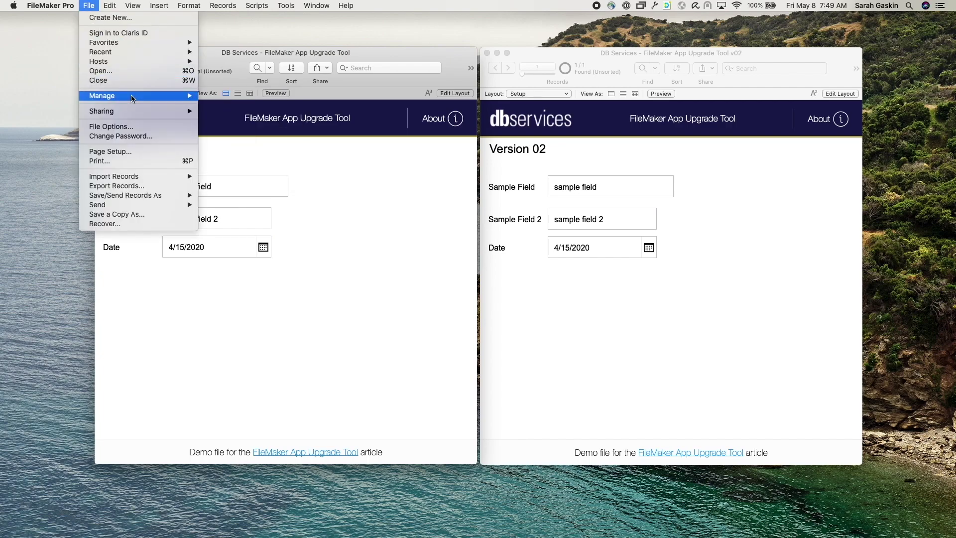
pyautogui.moveTo(134, 97)
pyautogui.click(222, 115)
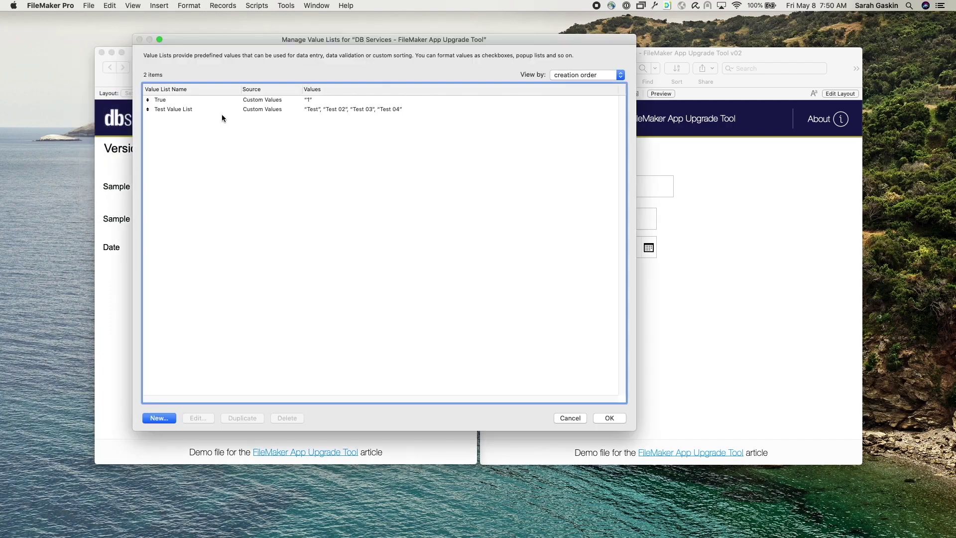
pyautogui.click(566, 419)
pyautogui.click(257, 6)
pyautogui.click(264, 20)
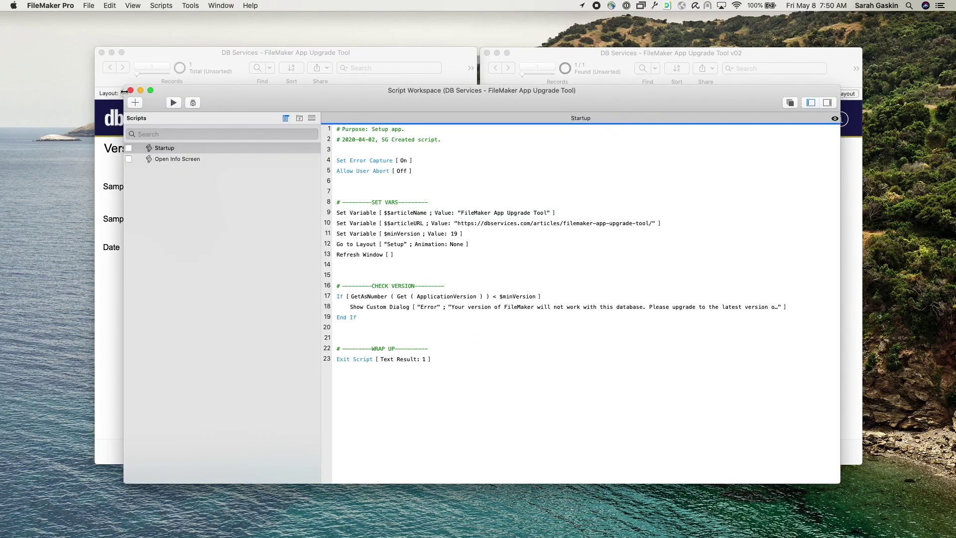
pyautogui.click(130, 90)
# Step: Review the Version 02 file's value lists and scripts, then return to the Version 01 window
pyautogui.moveTo(563, 57); pyautogui.dragTo(561, 56)
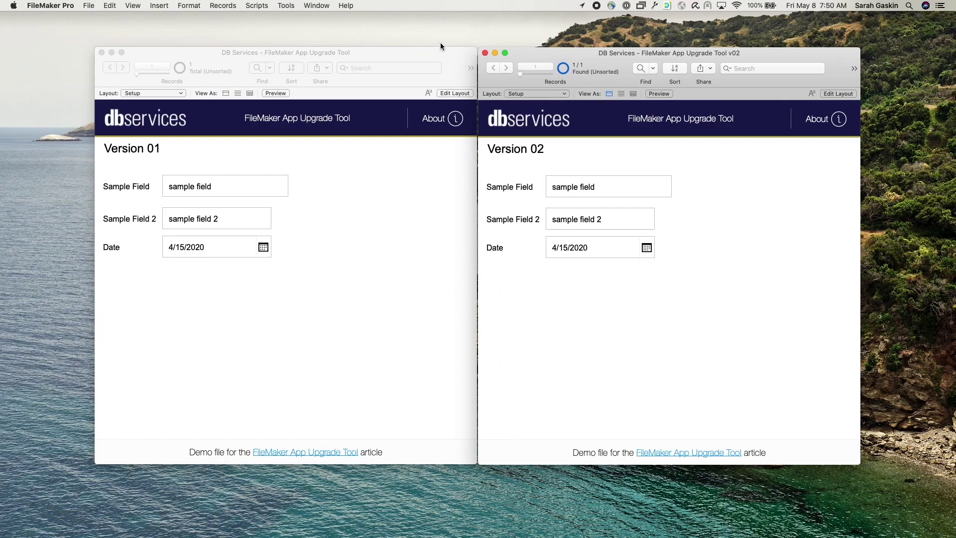
pyautogui.click(86, 6)
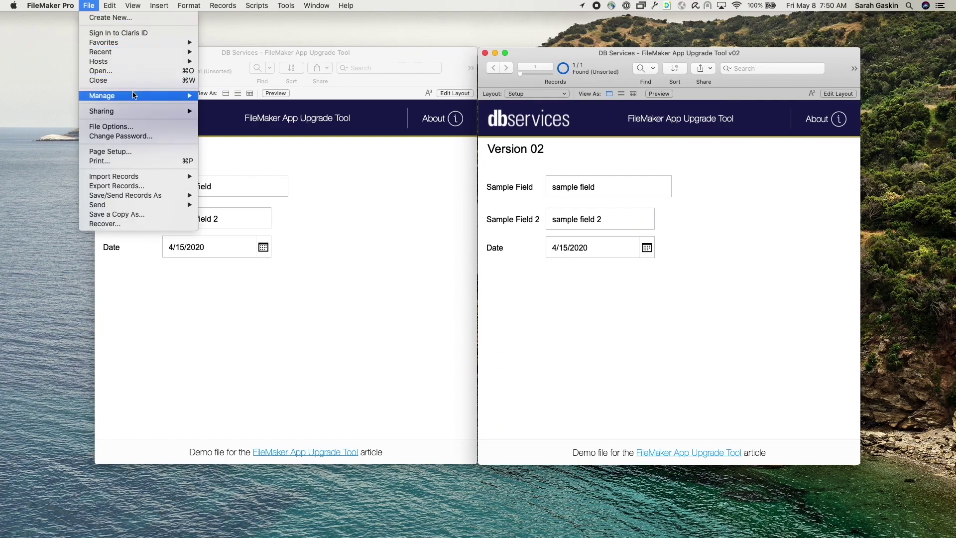
pyautogui.moveTo(134, 95)
pyautogui.click(254, 113)
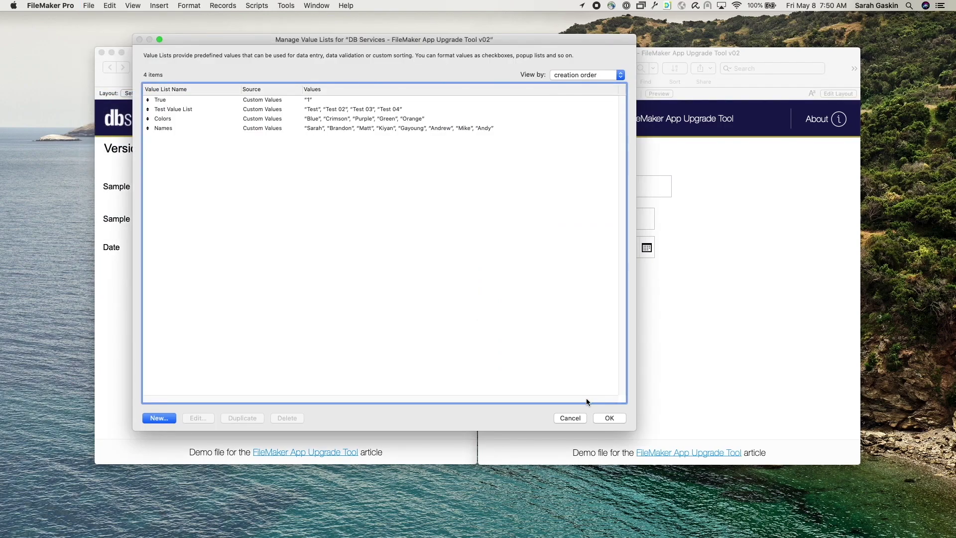
pyautogui.click(570, 418)
pyautogui.click(256, 5)
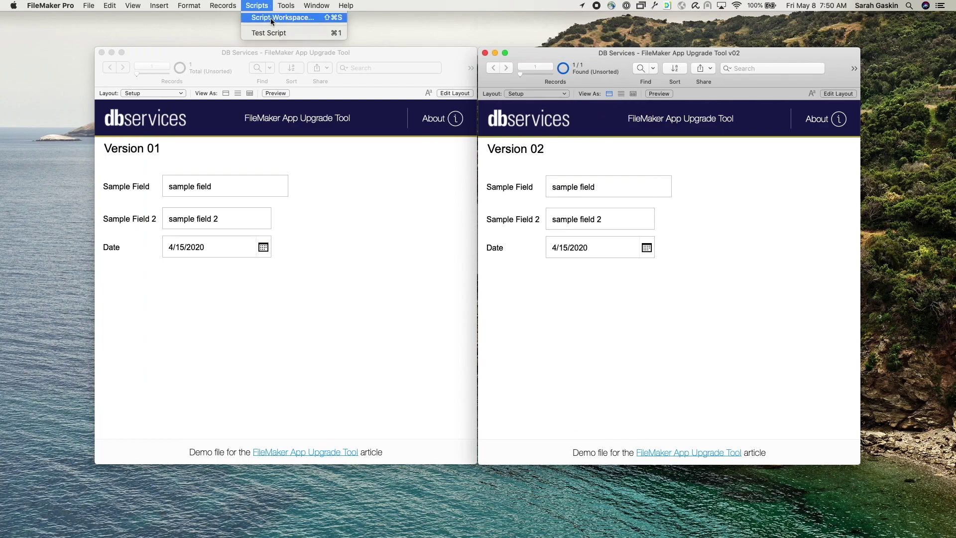
pyautogui.click(270, 18)
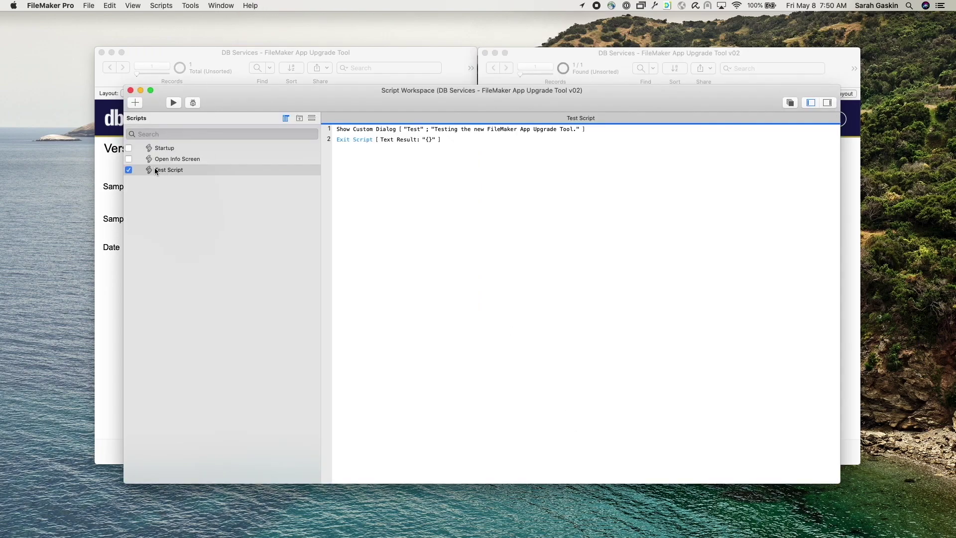
pyautogui.click(131, 91)
pyautogui.click(258, 6)
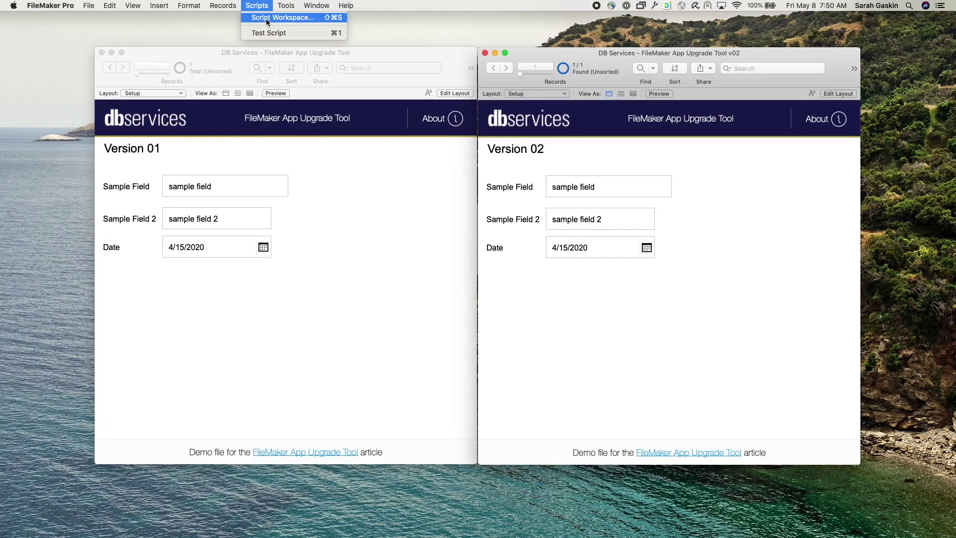
pyautogui.click(585, 57)
pyautogui.moveTo(585, 55); pyautogui.dragTo(587, 55)
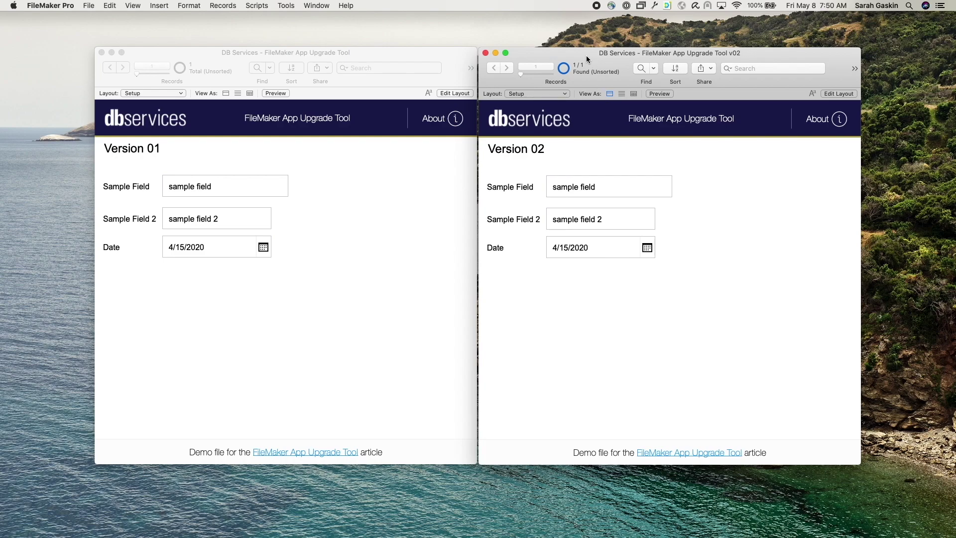
pyautogui.click(312, 297)
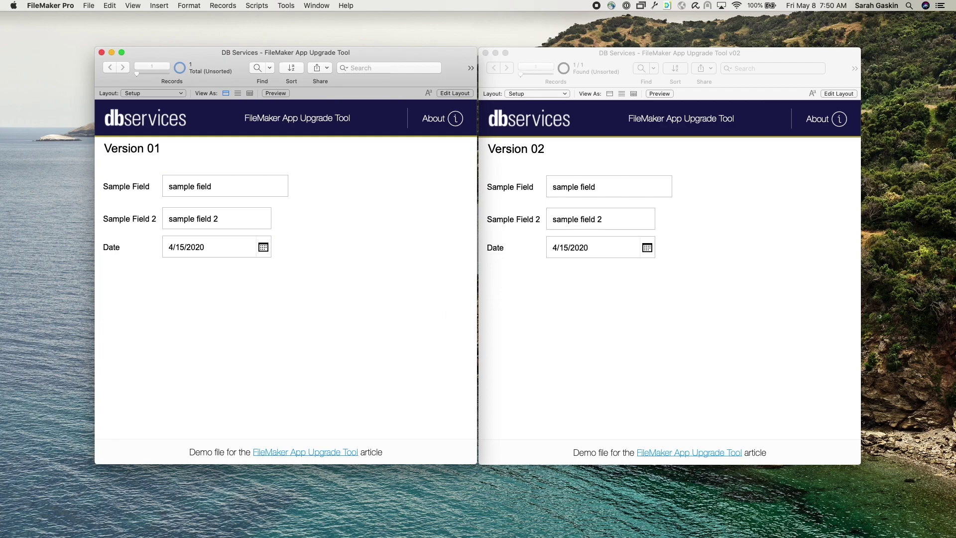
# Step: Minimise the upgradeTool folder and append --generateGUIDs -src_path to the FMUpgradeTool command
pyautogui.press('super+Tab')
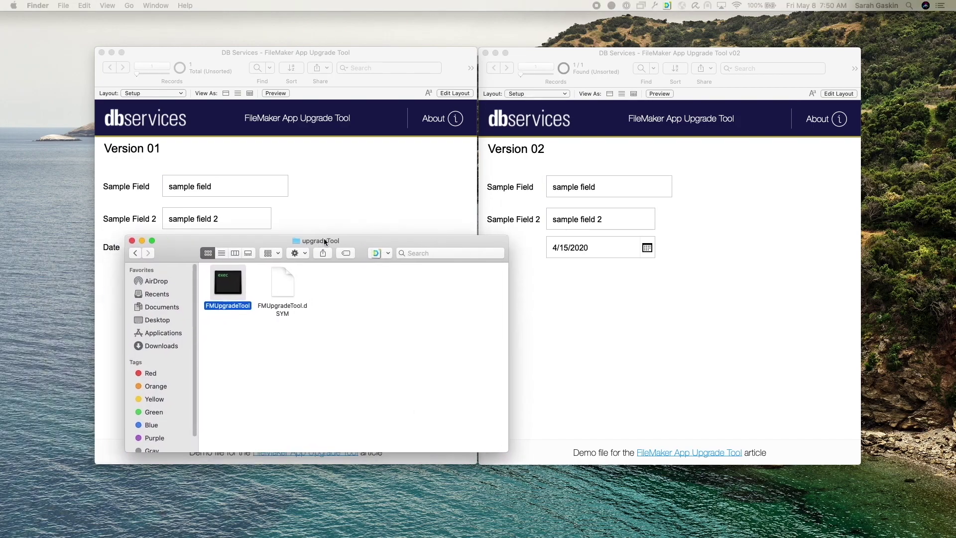
pyautogui.moveTo(324, 238); pyautogui.dragTo(361, 231)
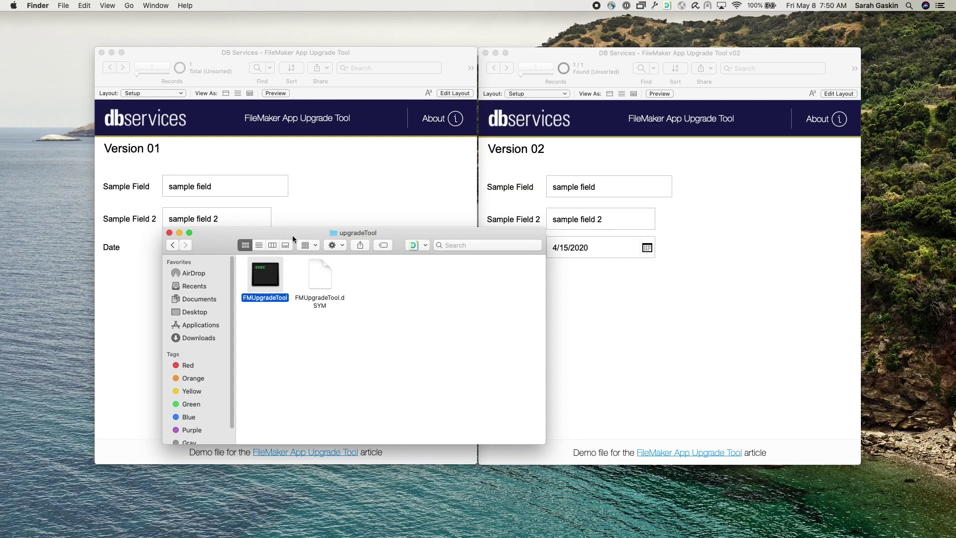
pyautogui.press('super+m')
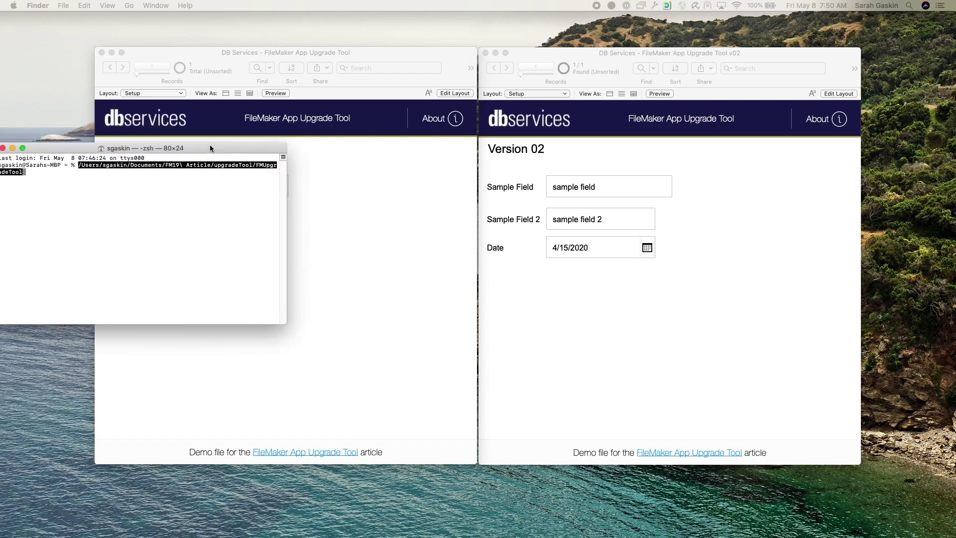
pyautogui.moveTo(210, 144); pyautogui.dragTo(483, 150)
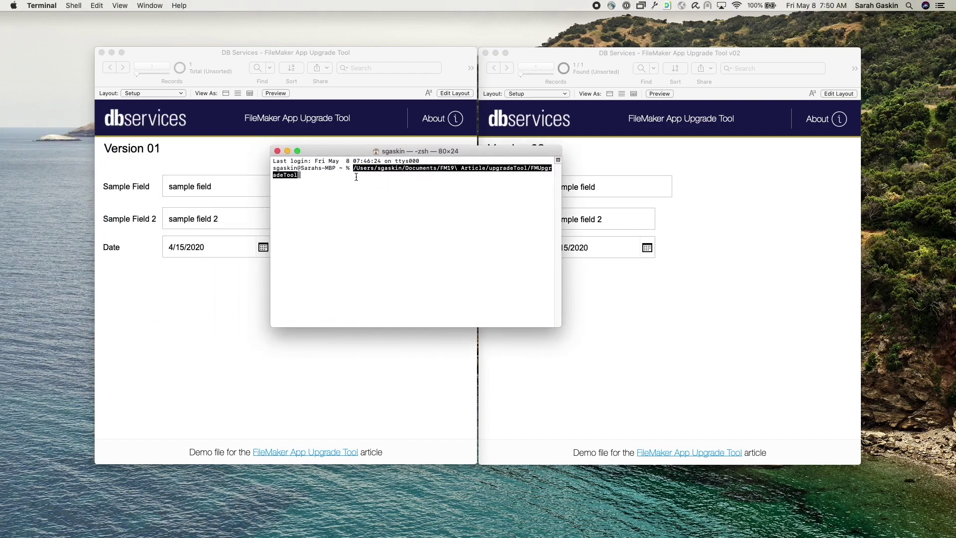
pyautogui.press('Right')
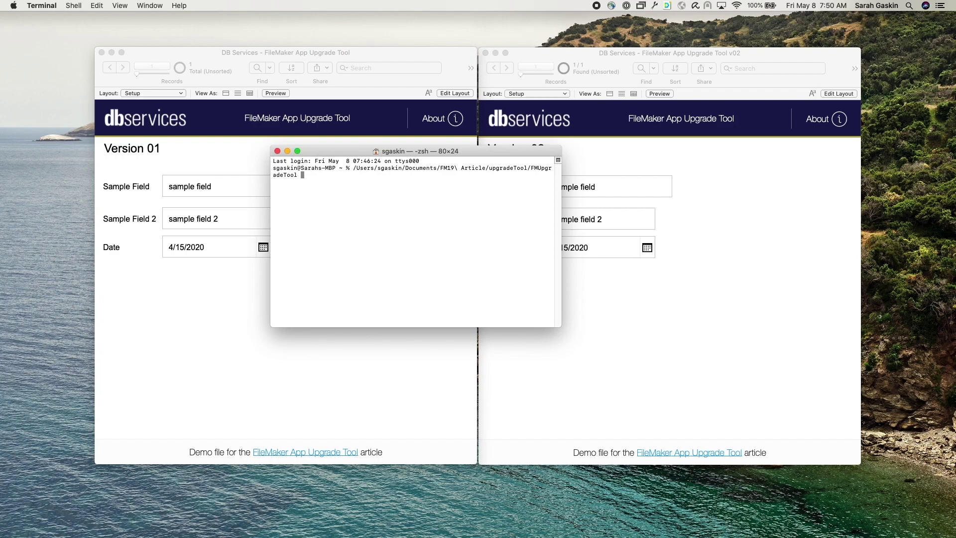
pyautogui.write('--generateGUIDs -src_path')
# Step: Insert the Version 01 file's path as -src_path and run the GUID generation
pyautogui.press('super+Tab')
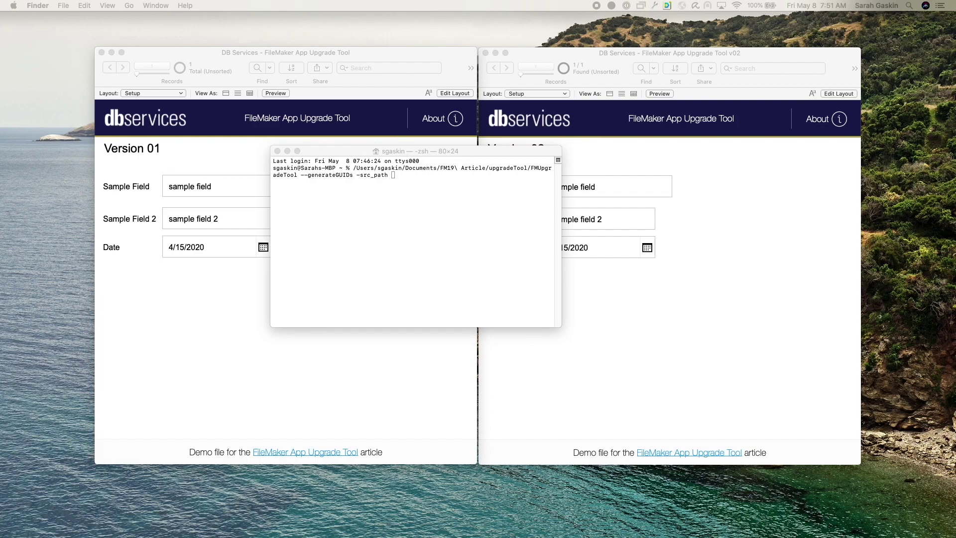
pyautogui.press('super+n')
pyautogui.moveTo(772, 286); pyautogui.dragTo(773, 333)
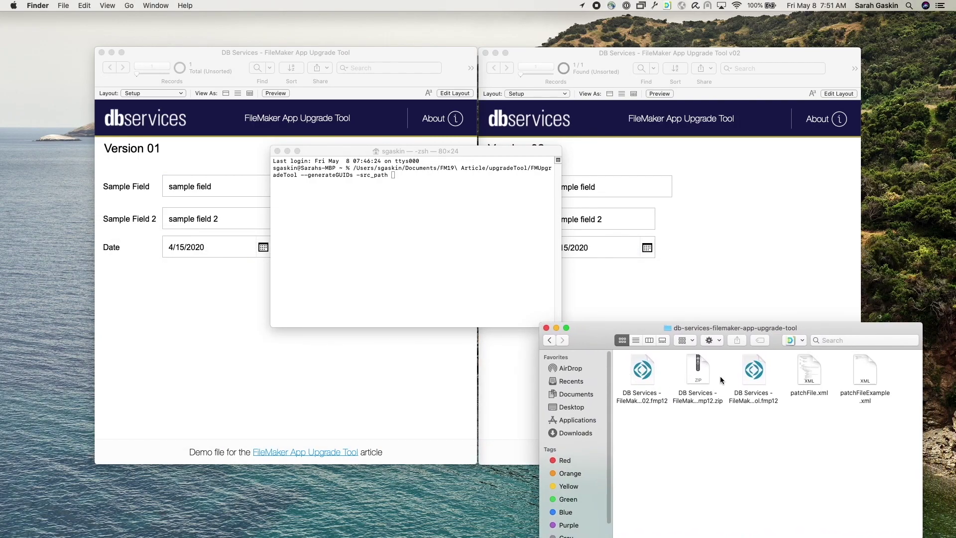
pyautogui.moveTo(753, 371); pyautogui.dragTo(433, 187)
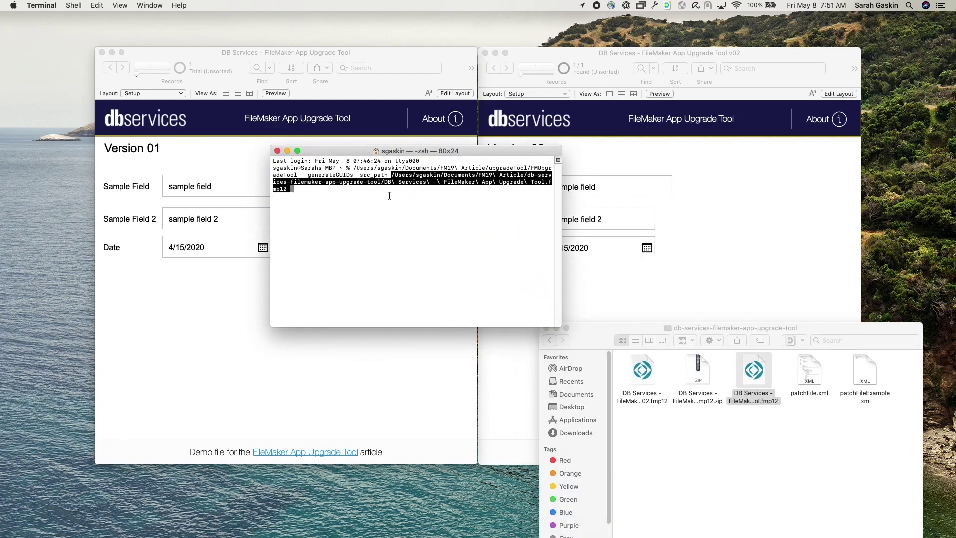
pyautogui.press('Return')
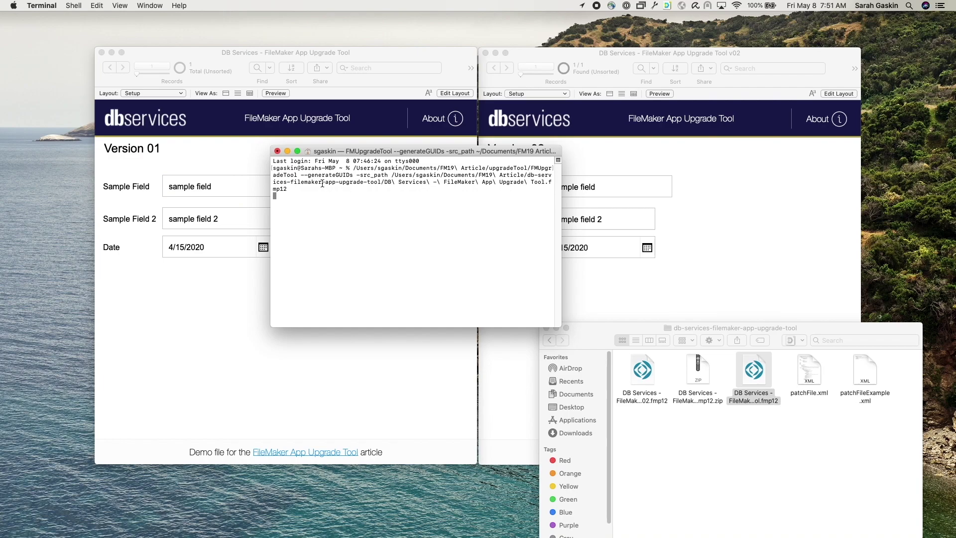
# Step: Close both FileMaker files, then copy and rerun the previous --generateGUIDs command in Terminal
pyautogui.click(101, 52)
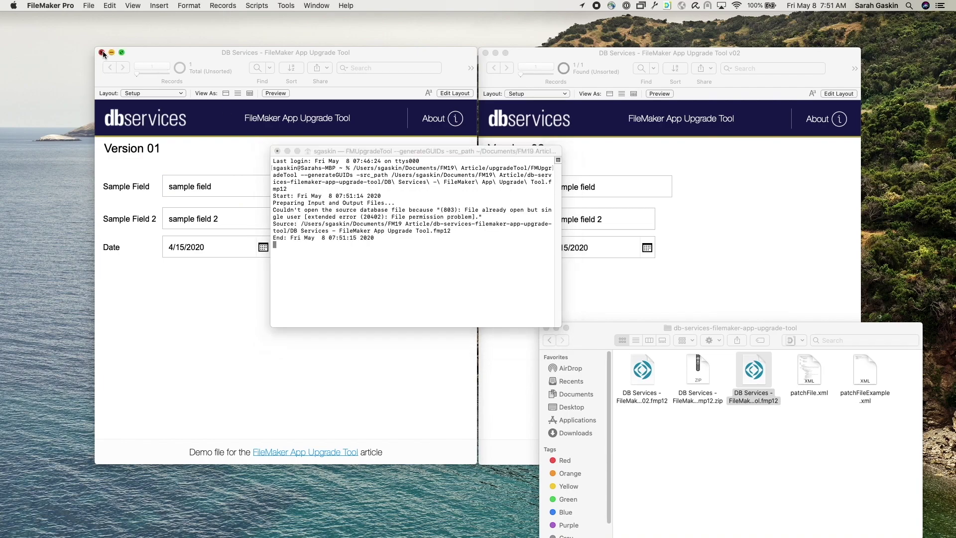
pyautogui.click(485, 53)
pyautogui.click(421, 239)
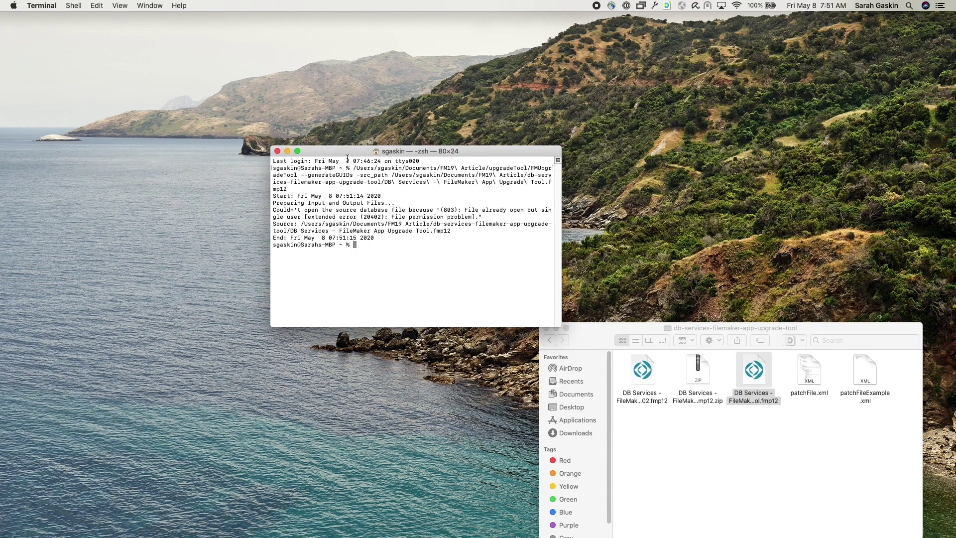
pyautogui.moveTo(353, 167); pyautogui.dragTo(366, 183)
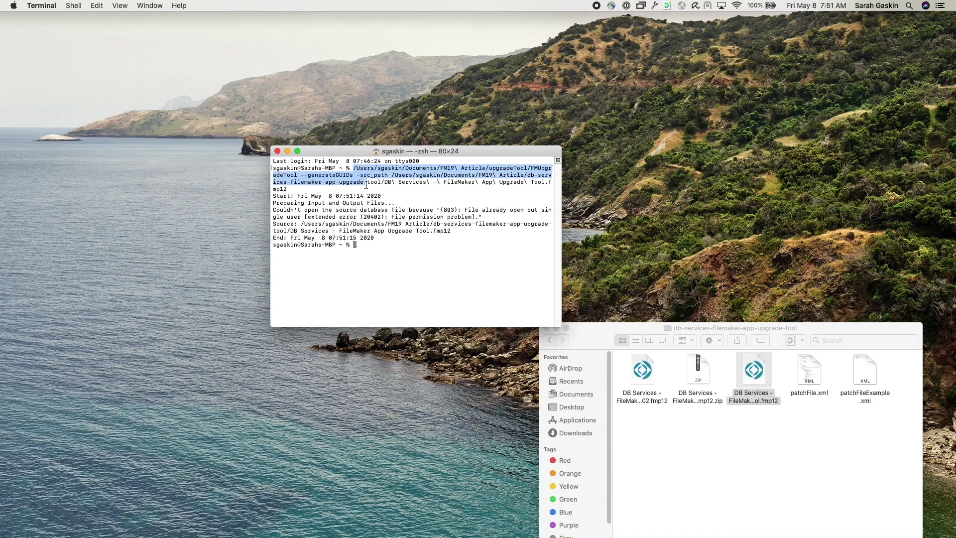
pyautogui.rightClick(375, 163)
pyautogui.click(360, 168)
pyautogui.moveTo(352, 168); pyautogui.dragTo(361, 190)
pyautogui.rightClick(365, 179)
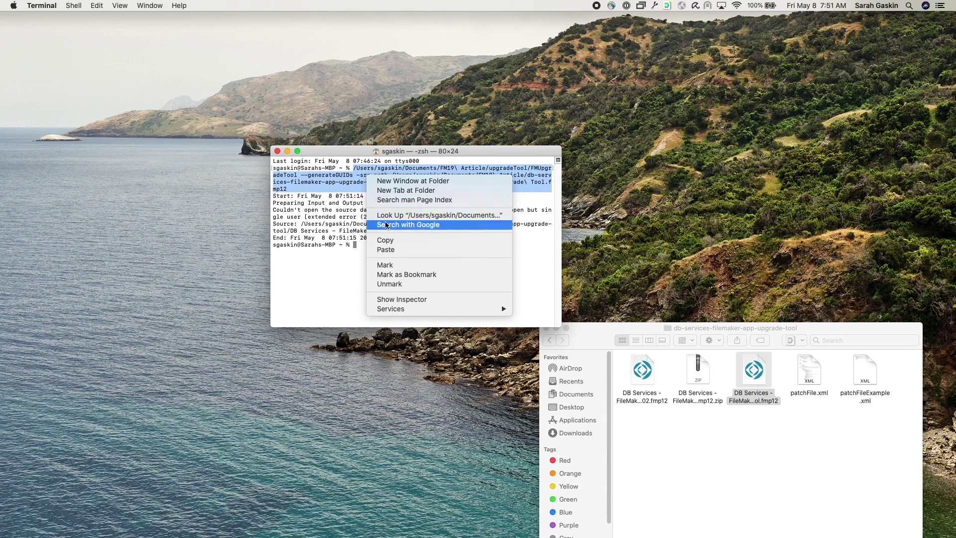
pyautogui.click(386, 241)
pyautogui.click(367, 264)
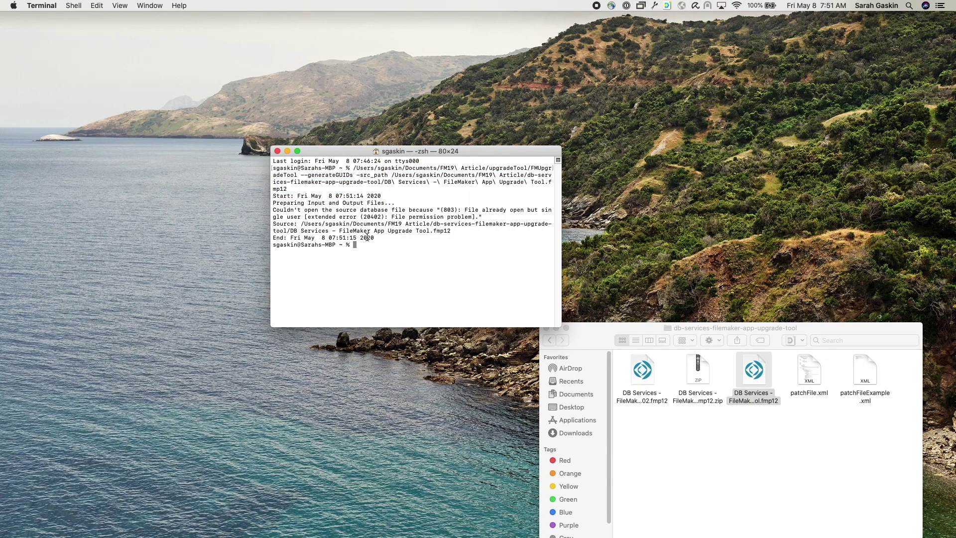
pyautogui.press('super+v')
pyautogui.press('Return')
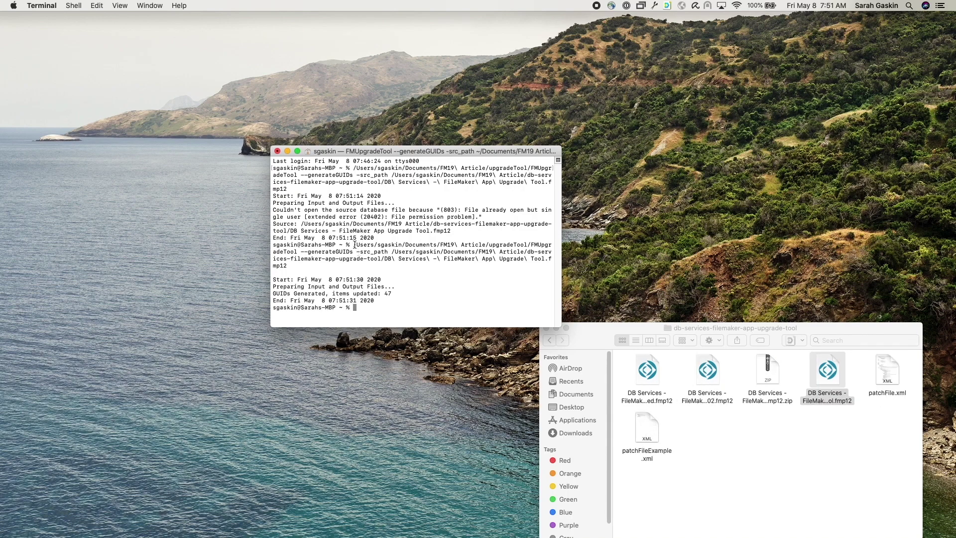
# Step: Run --generateGUIDs with the Version 02 file as source path, updating 48 items
pyautogui.moveTo(353, 245); pyautogui.dragTo(388, 253)
pyautogui.rightClick(383, 249)
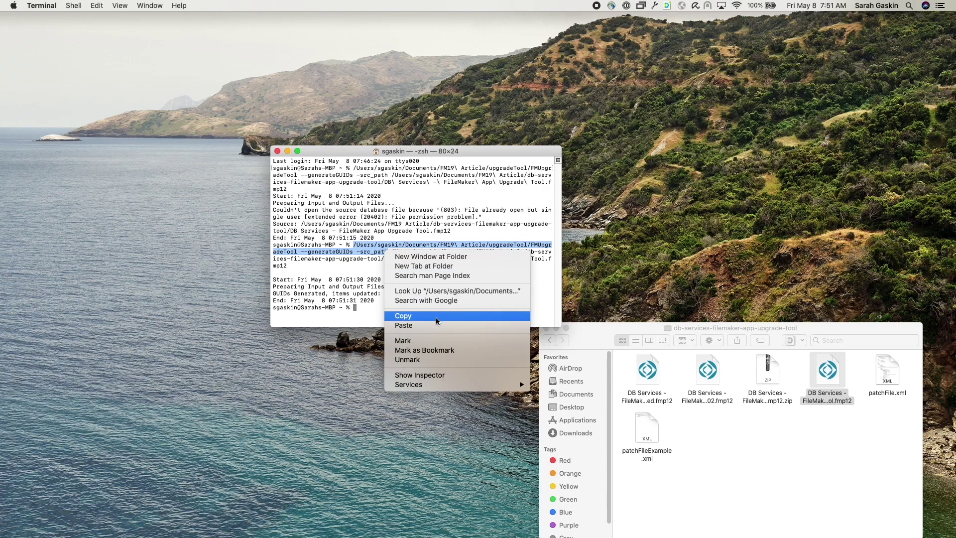
pyautogui.click(402, 313)
pyautogui.rightClick(402, 313)
pyautogui.click(428, 328)
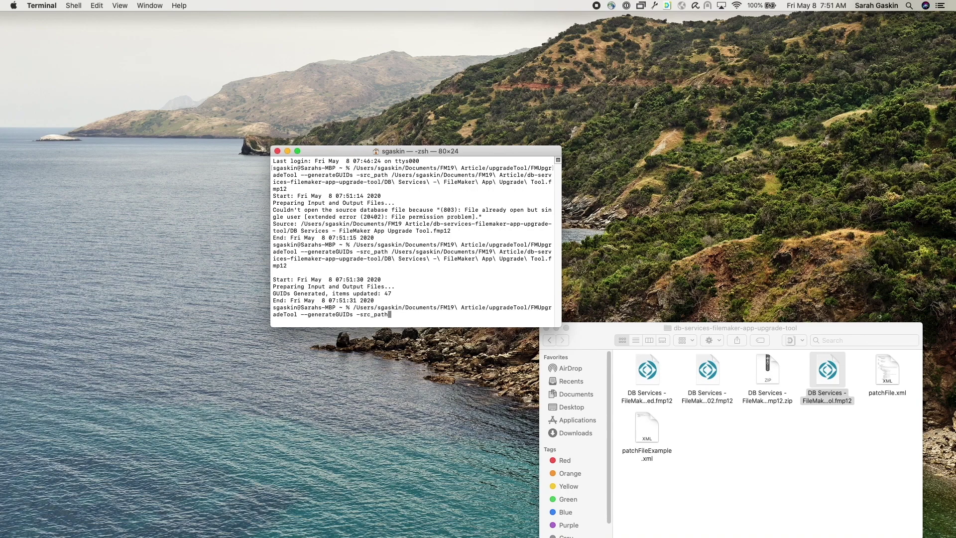
pyautogui.moveTo(700, 404); pyautogui.dragTo(447, 319)
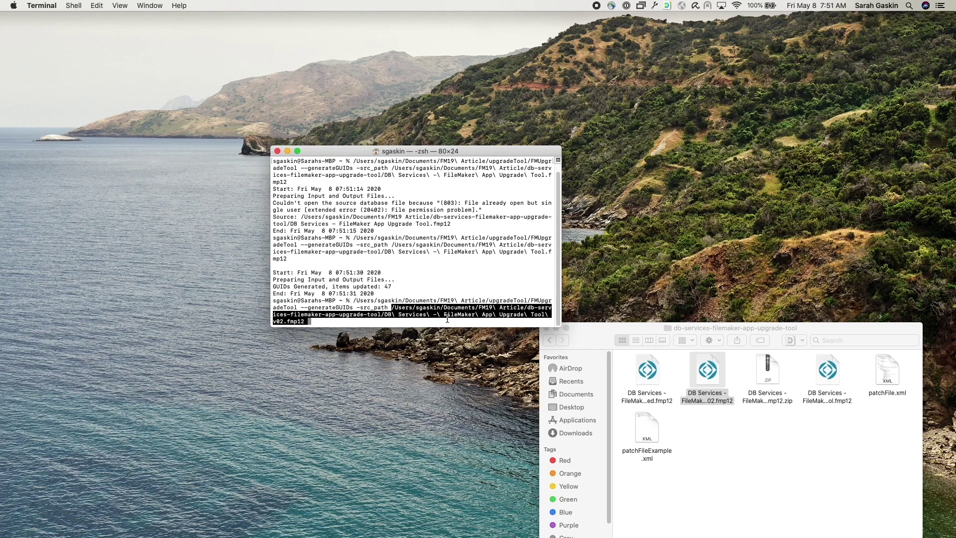
pyautogui.press('Return')
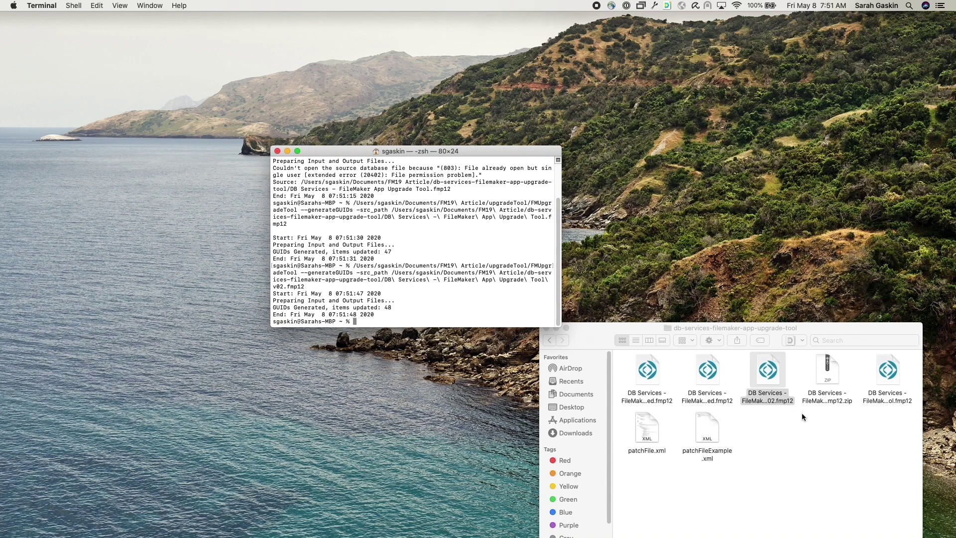
pyautogui.click(834, 411)
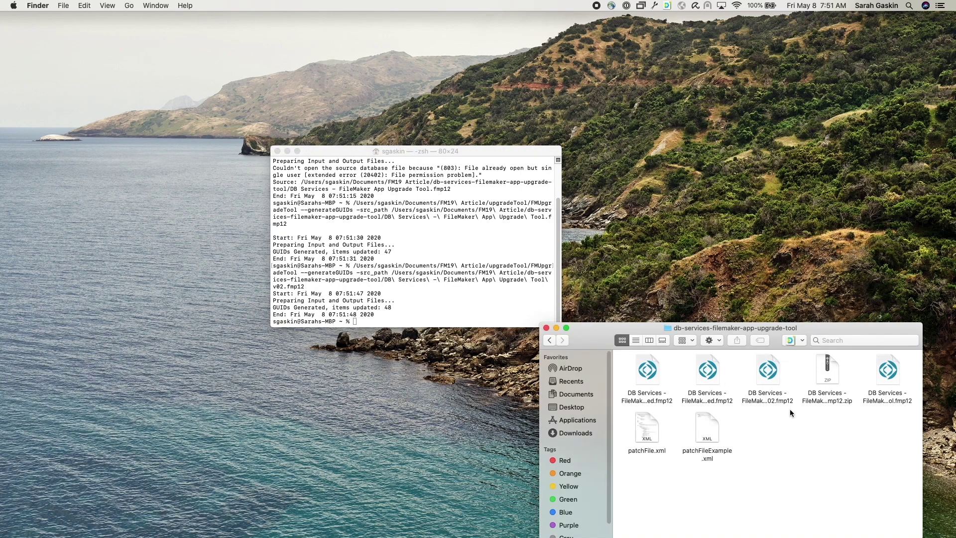
# Step: Move both upgraded files onto the desktop and close the project folder window
pyautogui.click(719, 406)
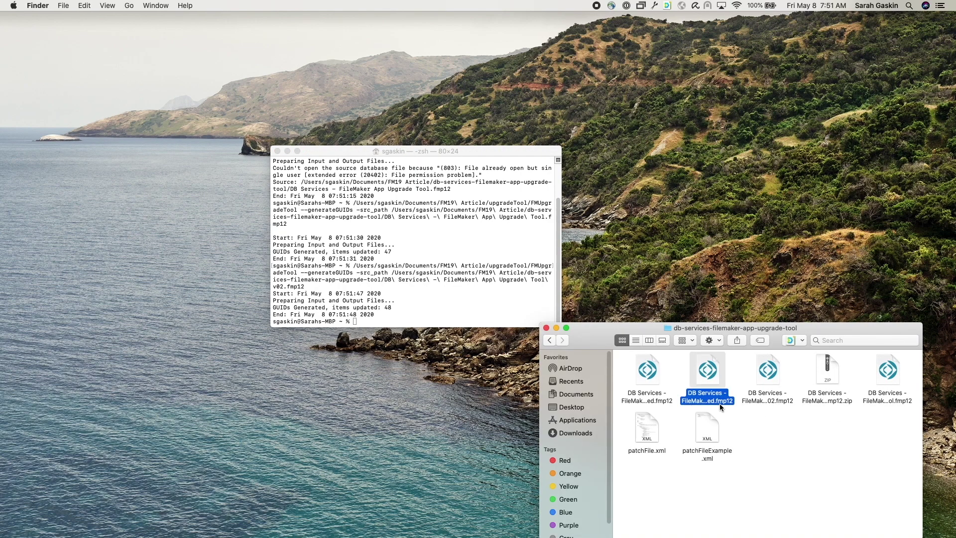
pyautogui.rightClick(721, 403)
pyautogui.click(771, 427)
pyautogui.click(731, 408)
pyautogui.moveTo(731, 409); pyautogui.dragTo(650, 188)
pyautogui.press('super+w')
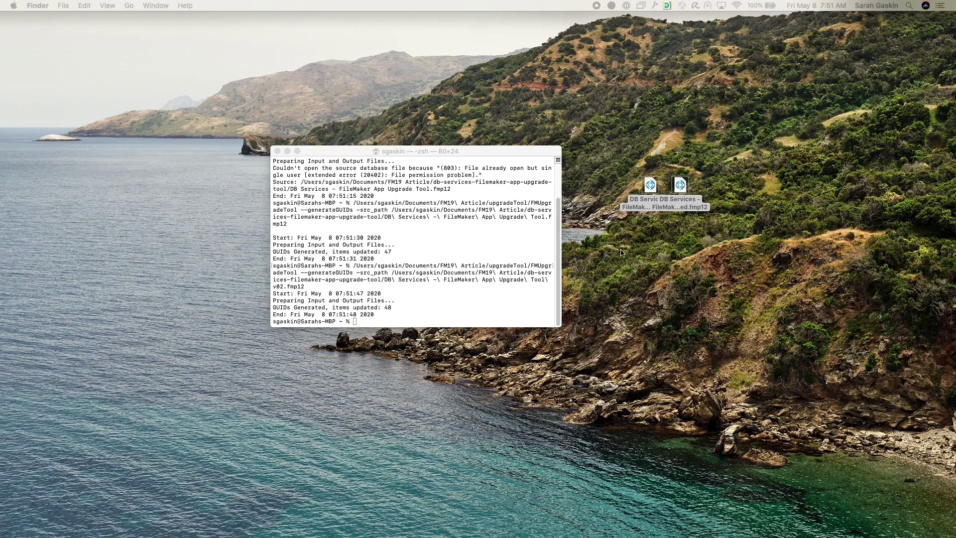
# Step: Rename the first upgraded desktop file to CopyV01.fmp12
pyautogui.click(646, 206)
pyautogui.moveTo(647, 206); pyautogui.dragTo(613, 225)
pyautogui.rightClick(610, 221)
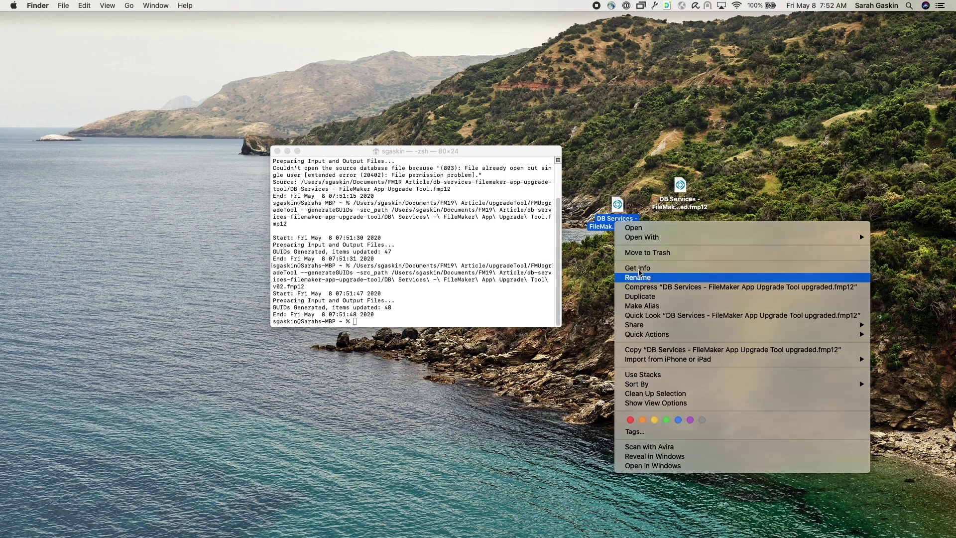
pyautogui.click(628, 278)
pyautogui.scroll(-2, 625, 222)
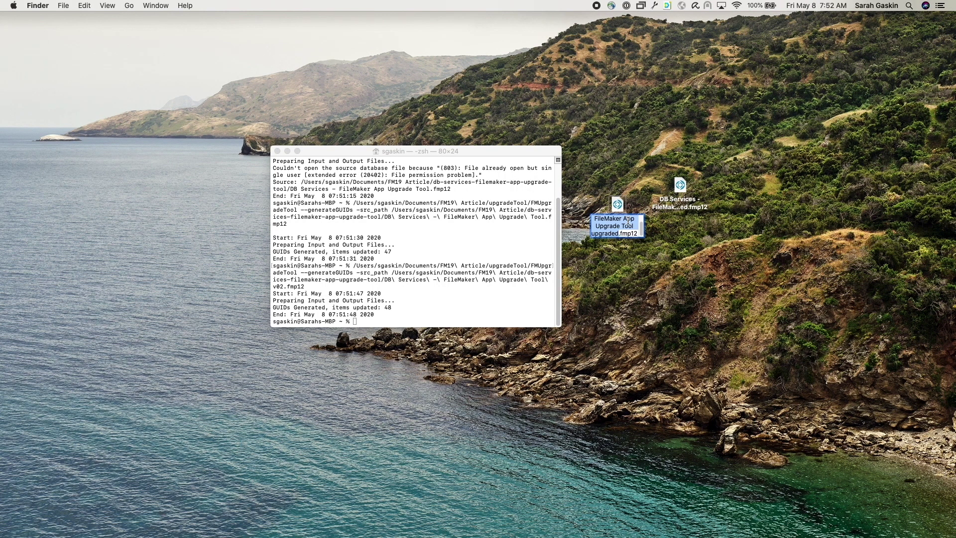
pyautogui.write('Co')
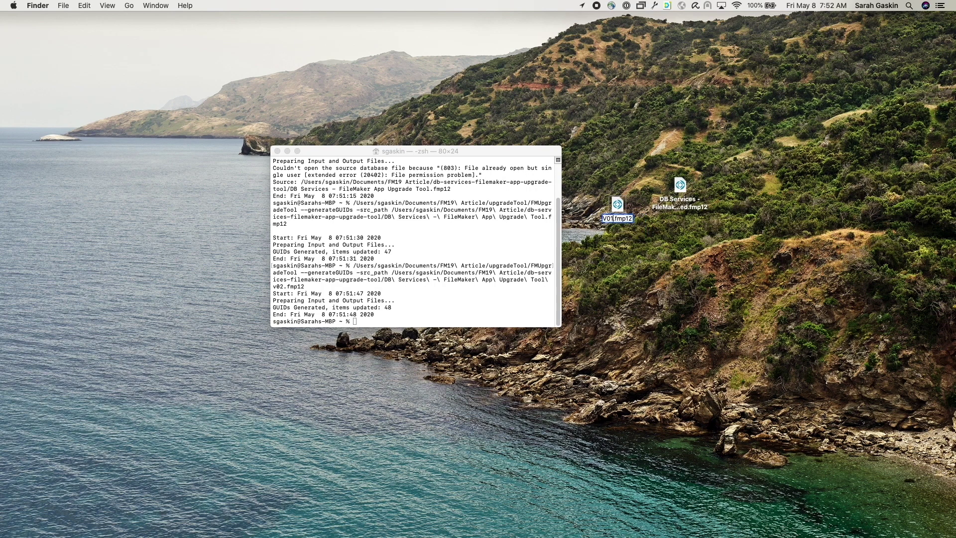
pyautogui.write('pyV01')
pyautogui.press('Return')
# Step: Rename the other upgraded desktop file to CopyV02.fmp12
pyautogui.rightClick(689, 207)
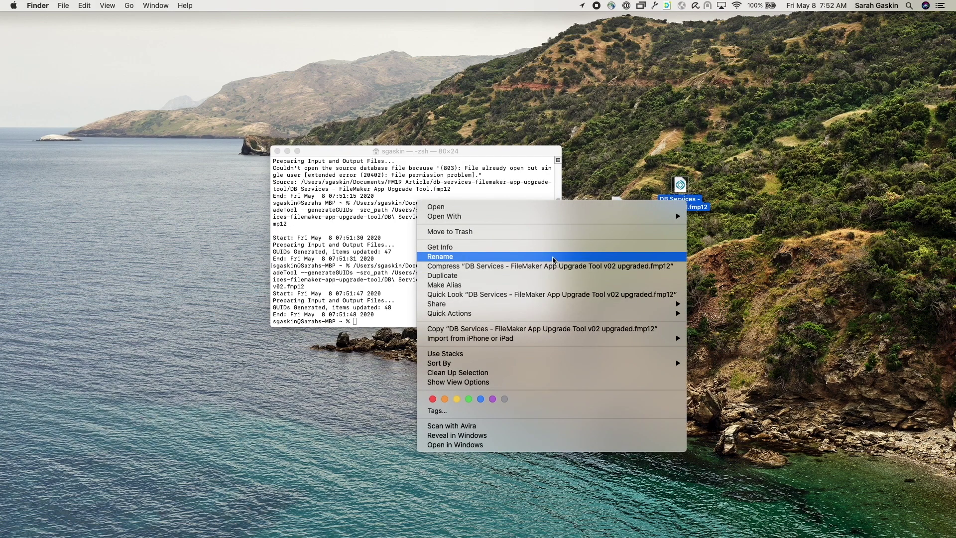
pyautogui.click(677, 256)
pyautogui.write('CopyV02')
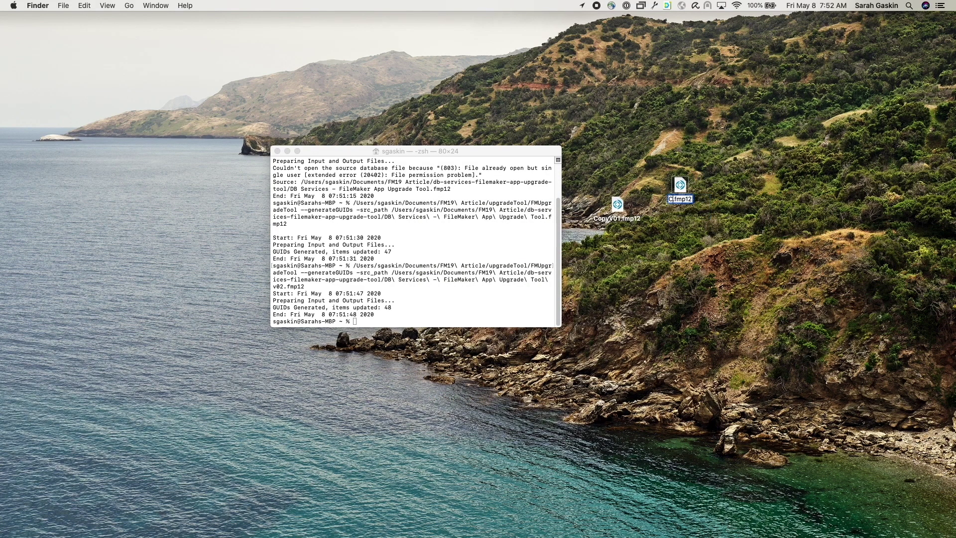
pyautogui.press('Return')
pyautogui.press('ctrl+super+Escape')
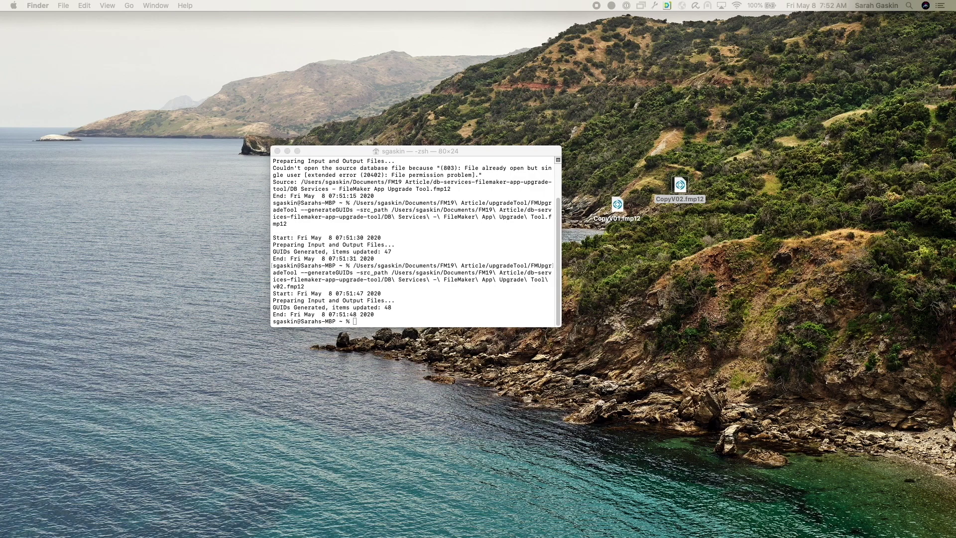
pyautogui.moveTo(338, 146); pyautogui.dragTo(284, 143)
# Step: Open CopyV01.fmp12, save it as CopyV01.xml on the desktop, and close it
pyautogui.click(234, 149)
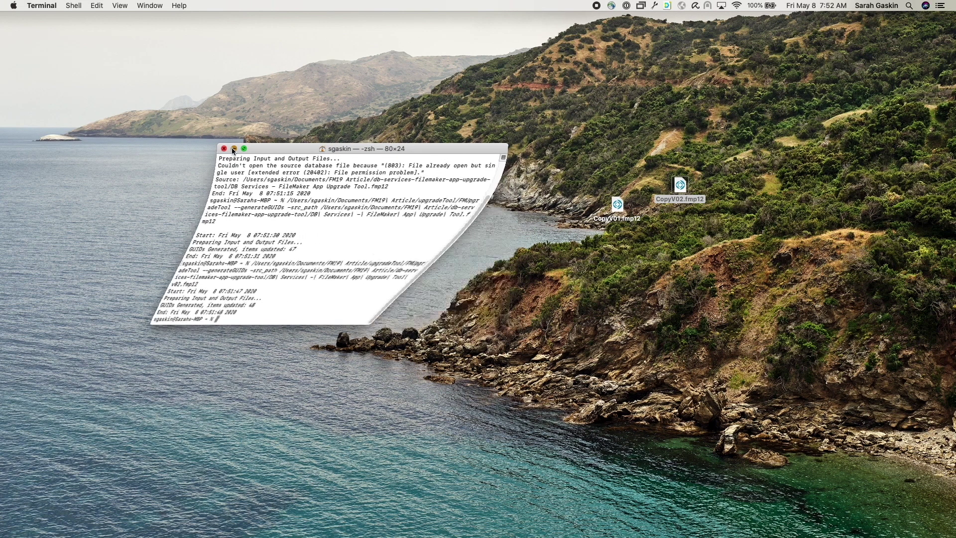
pyautogui.doubleClick(617, 204)
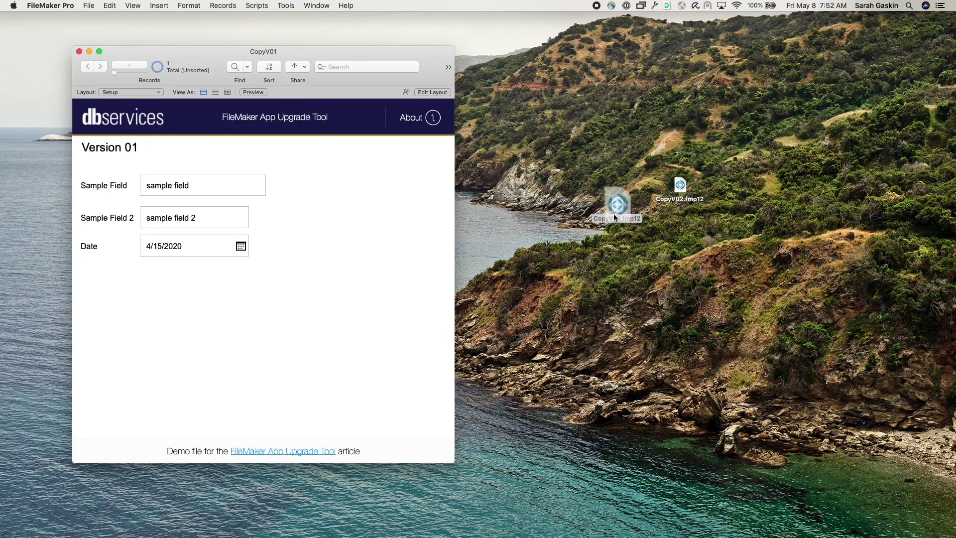
pyautogui.click(279, 7)
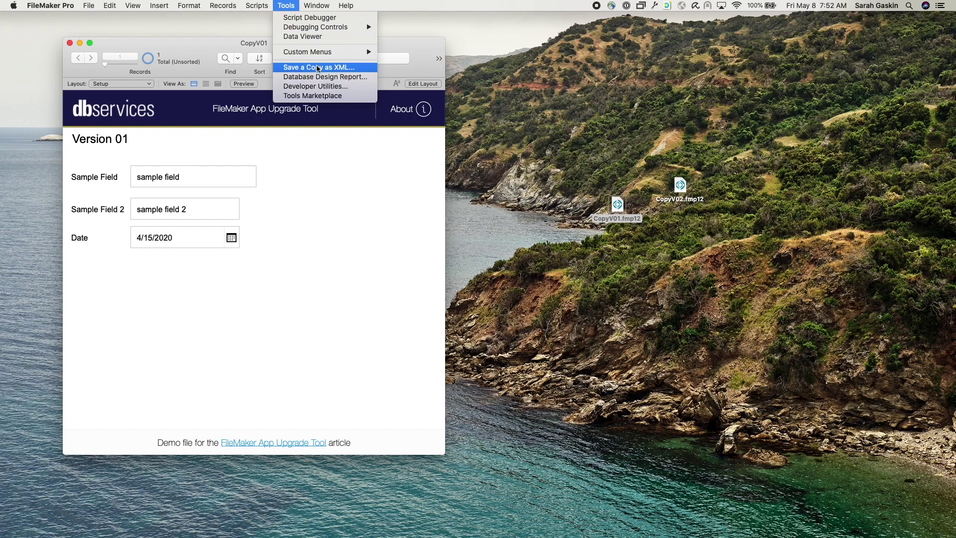
pyautogui.click(326, 96)
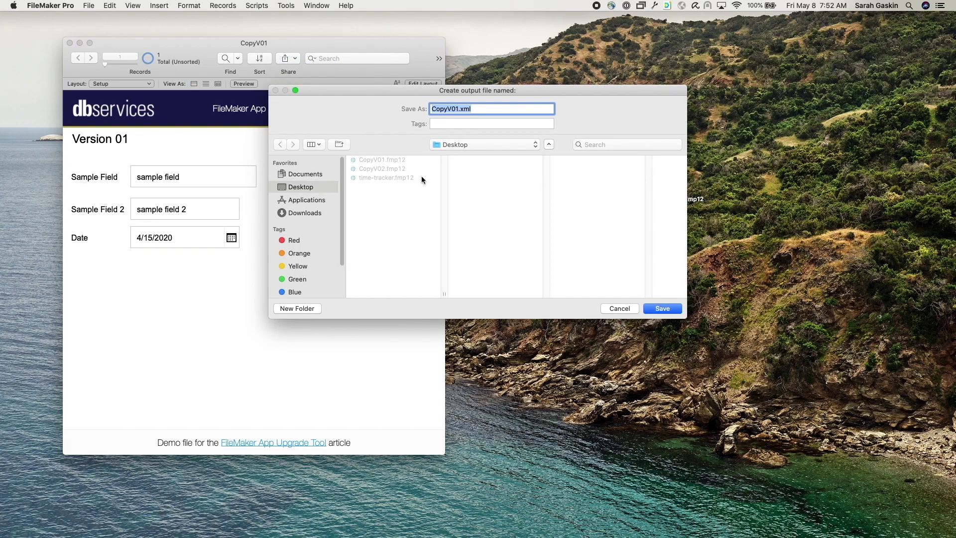
pyautogui.click(658, 308)
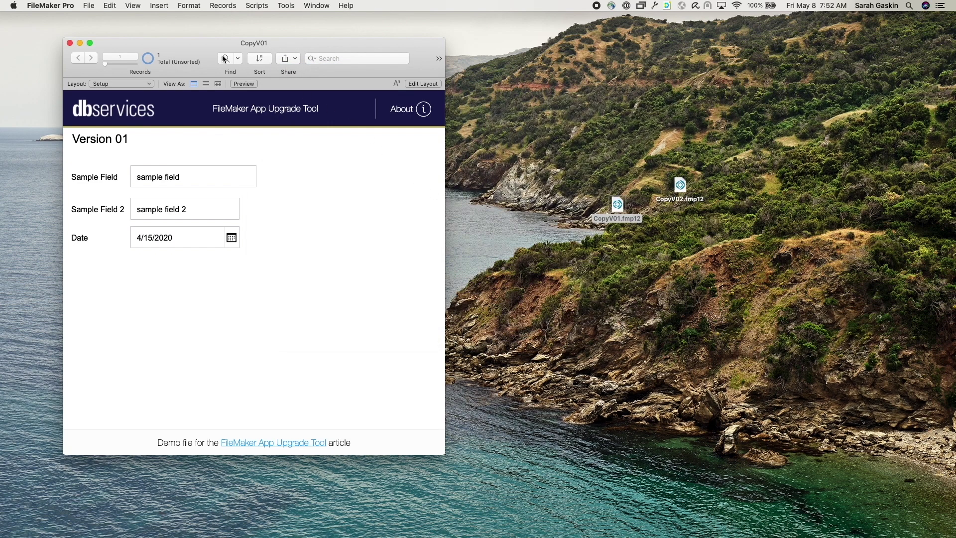
pyautogui.click(70, 43)
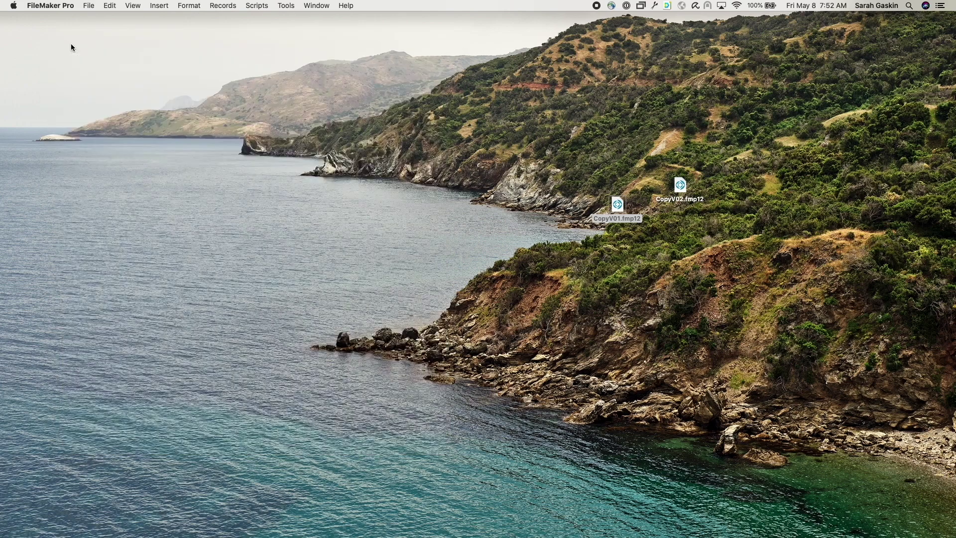
# Step: Open CopyV02.fmp12, save it as CopyV02.xml on the desktop, and close it
pyautogui.doubleClick(679, 185)
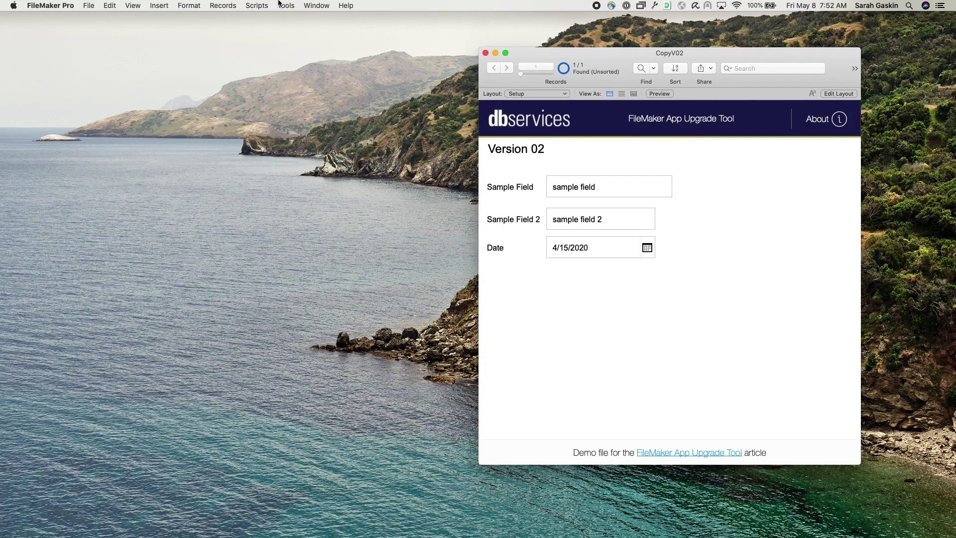
pyautogui.click(286, 6)
pyautogui.click(303, 66)
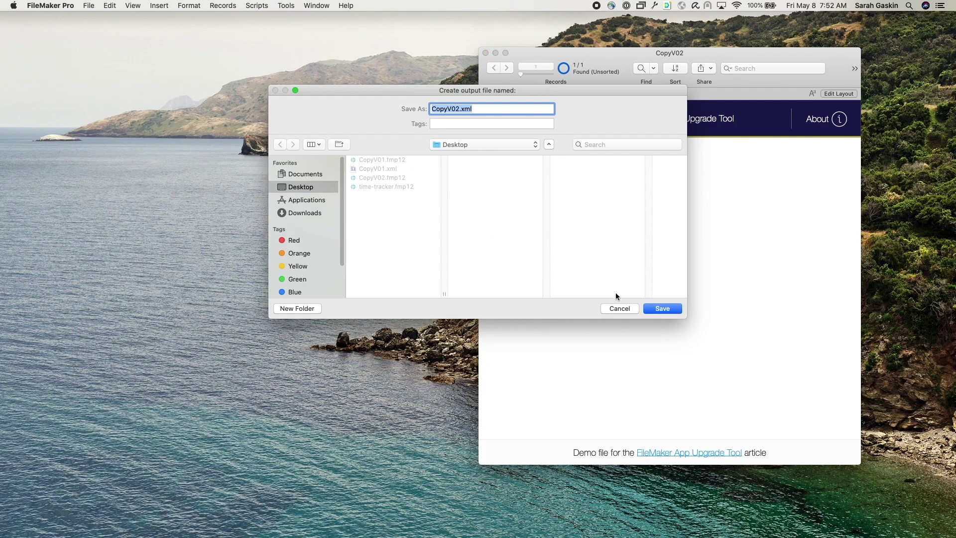
pyautogui.click(662, 308)
pyautogui.click(485, 53)
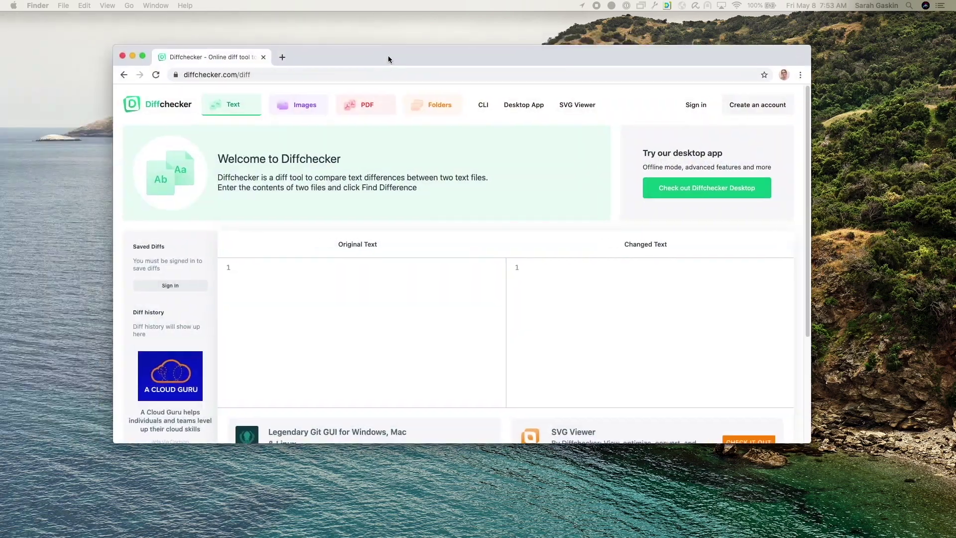
# Step: Move the Diffchecker browser window down to reveal CopyV01.xml and CopyV02.xml on the desktop
pyautogui.moveTo(387, 55); pyautogui.dragTo(354, 55)
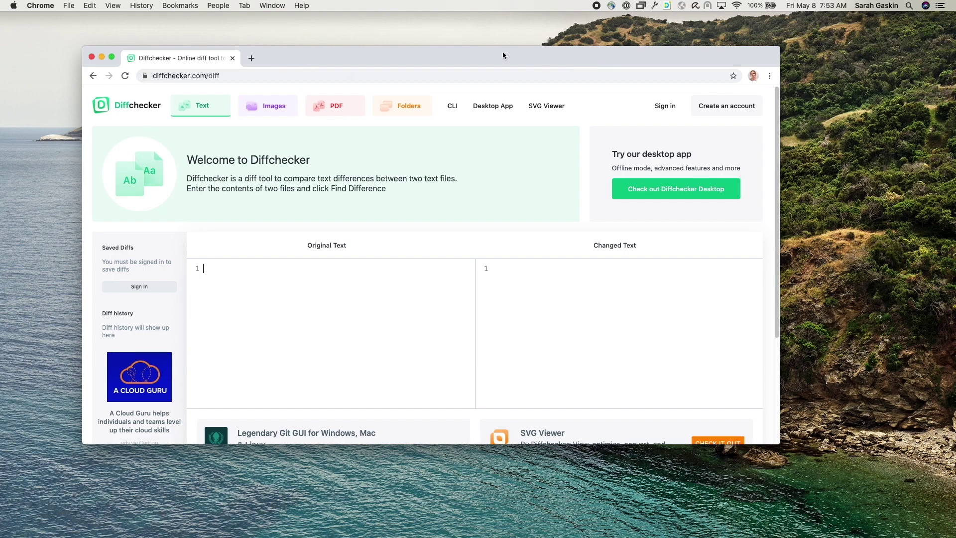
pyautogui.moveTo(416, 64); pyautogui.dragTo(437, 319)
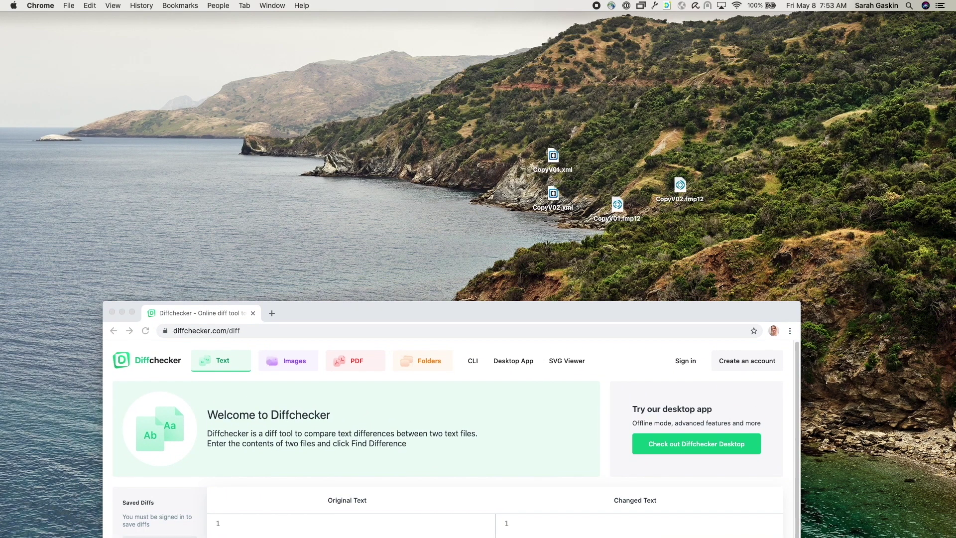
# Step: Open both XML files in the editor and paste CopyV01.xml into Diffchecker's Original Text box
pyautogui.click(553, 159)
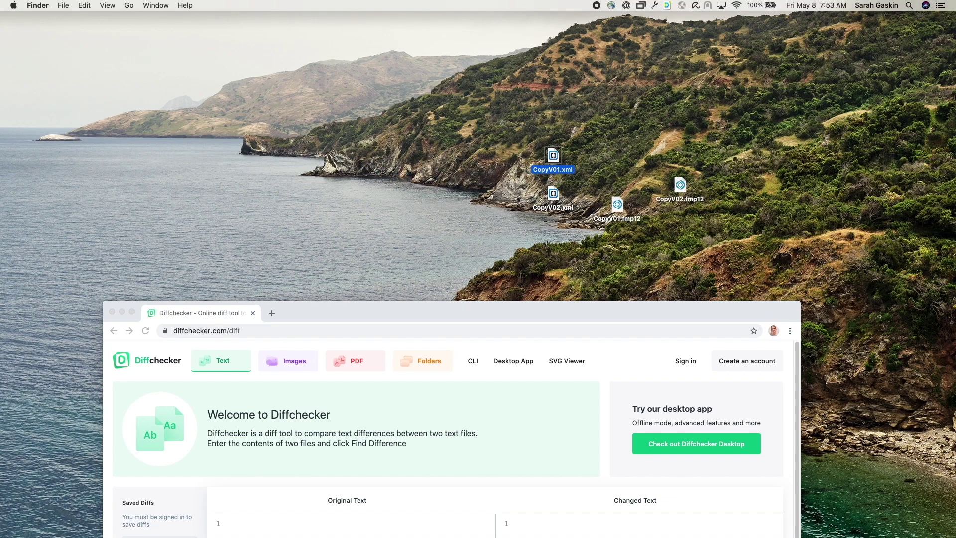
pyautogui.click(558, 194)
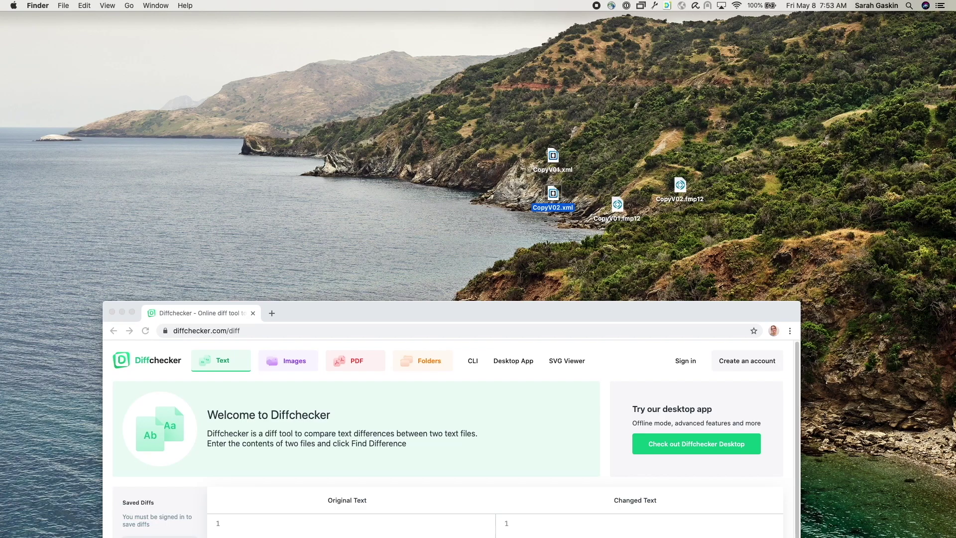
pyautogui.press('super+o')
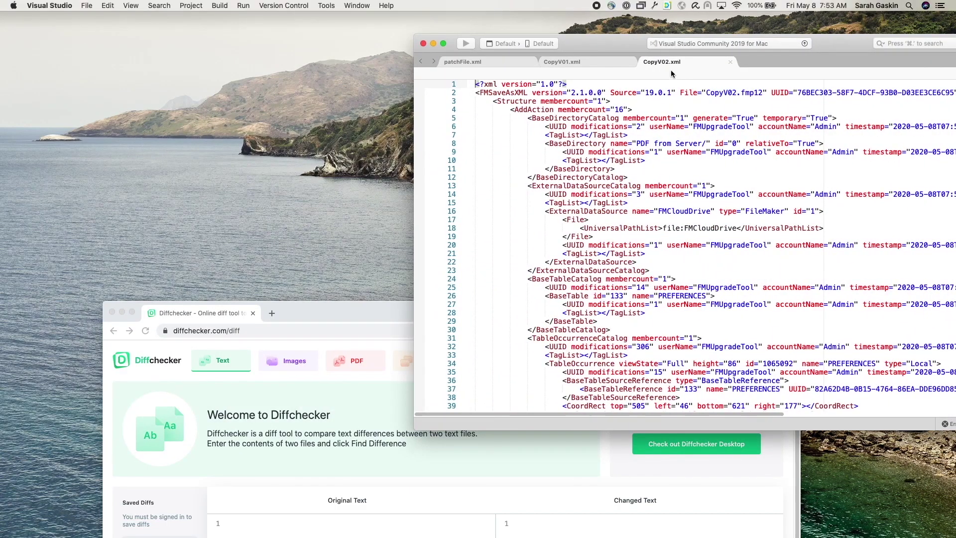
pyautogui.click(612, 64)
pyautogui.click(590, 134)
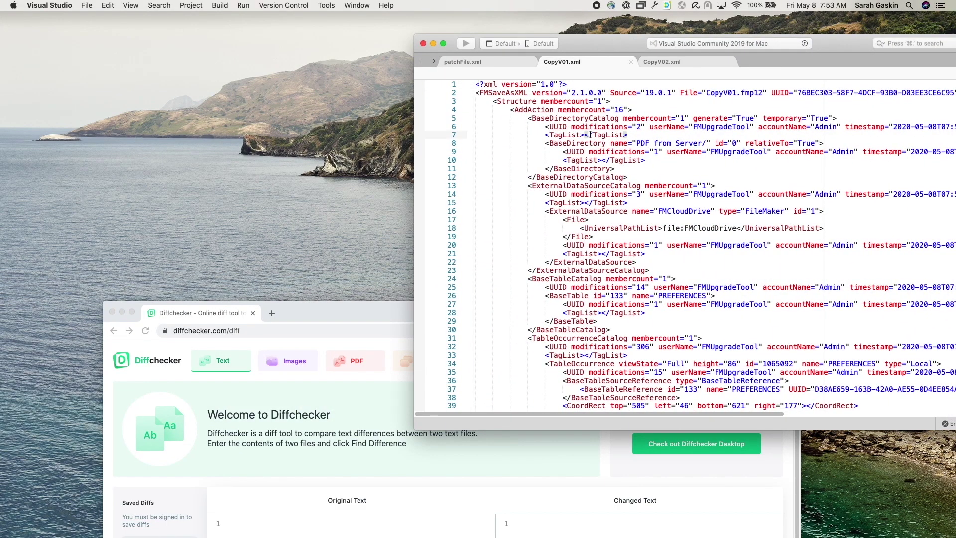
pyautogui.press('super+a')
pyautogui.press('super+c')
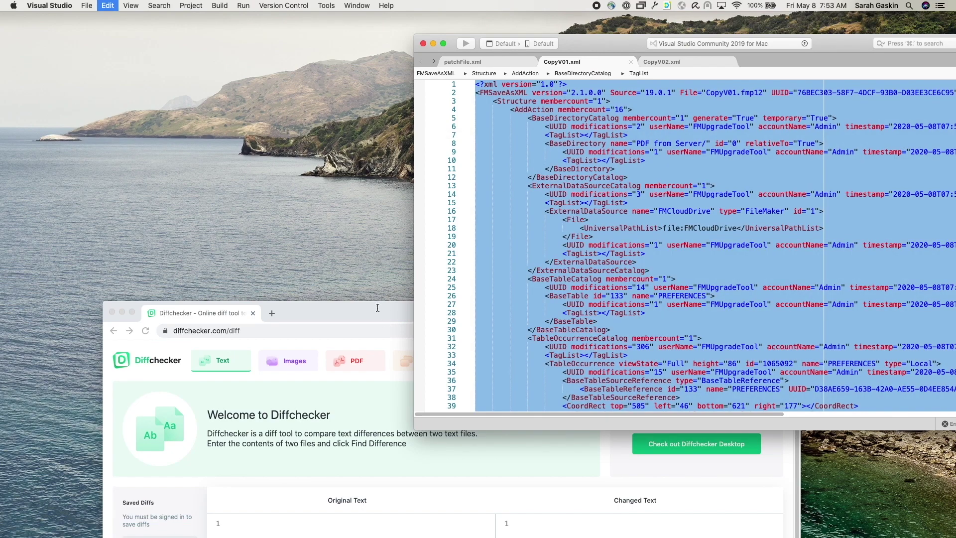
pyautogui.moveTo(349, 313); pyautogui.dragTo(313, 112)
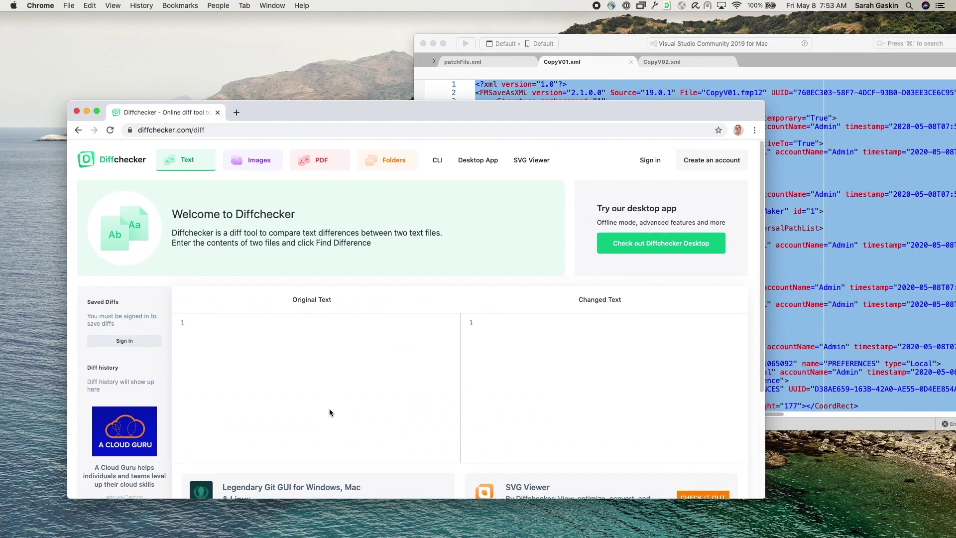
pyautogui.press('super+v')
# Step: Copy all of CopyV02.xml and paste it into Diffchecker's Changed Text box
pyautogui.click(693, 63)
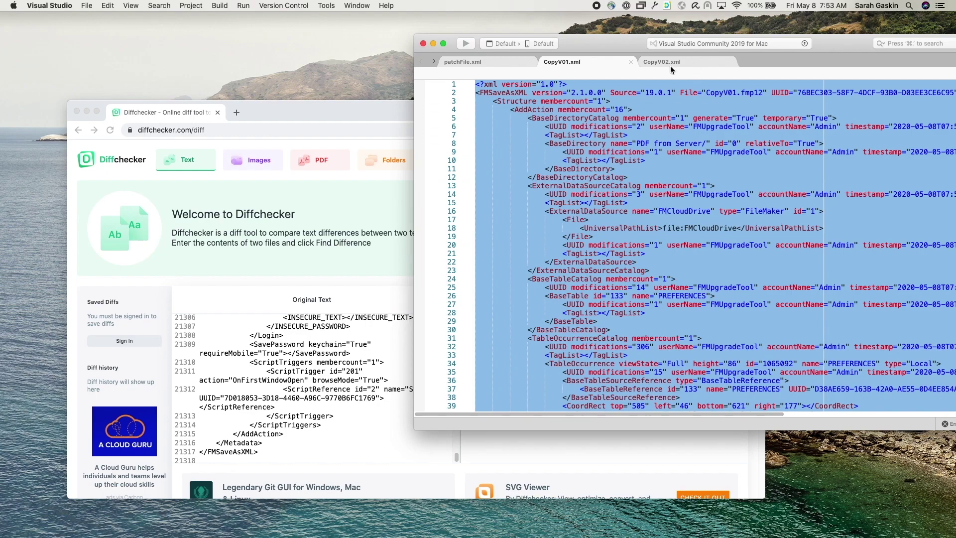
pyautogui.click(669, 60)
pyautogui.click(670, 111)
pyautogui.press('super+a')
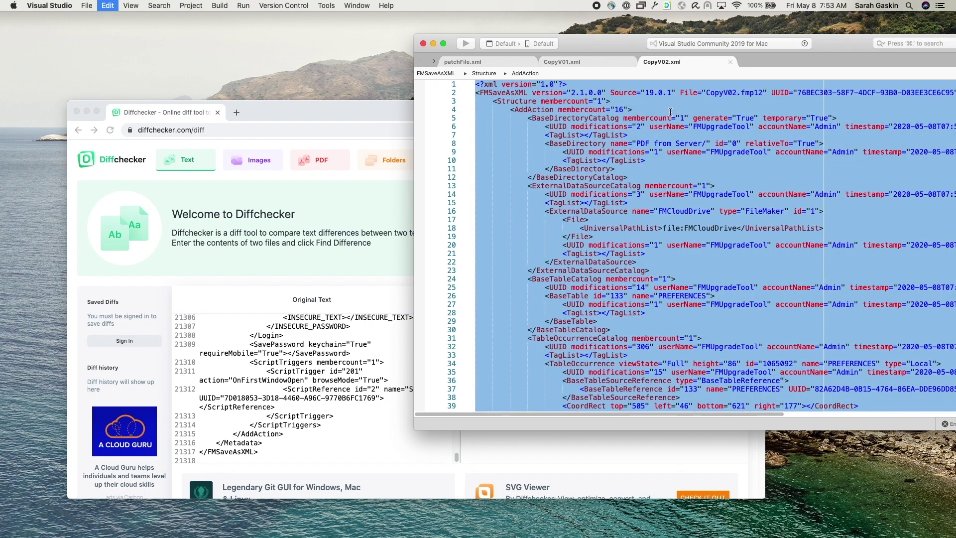
pyautogui.press('super+c')
pyautogui.click(383, 119)
pyautogui.click(496, 385)
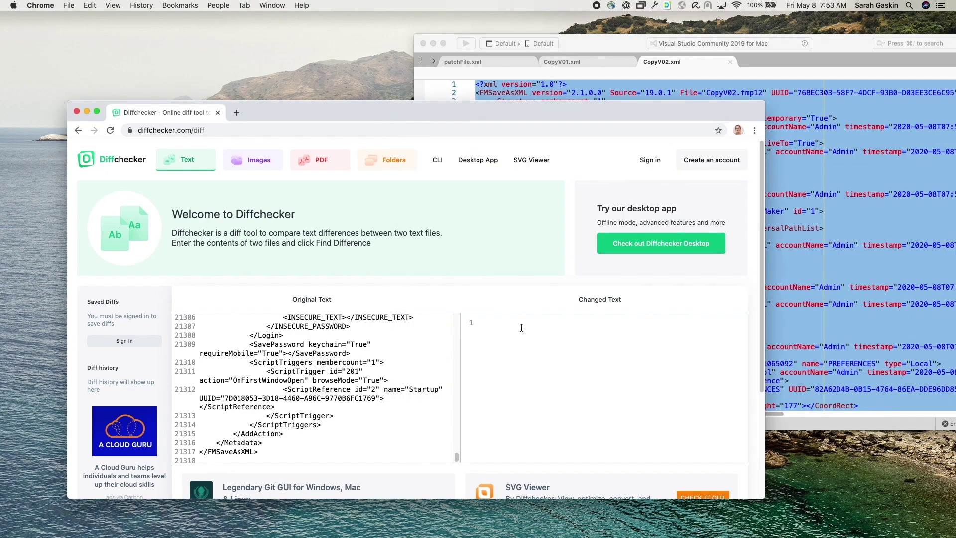
pyautogui.press('super+v')
pyautogui.scroll(-3, 454, 376)
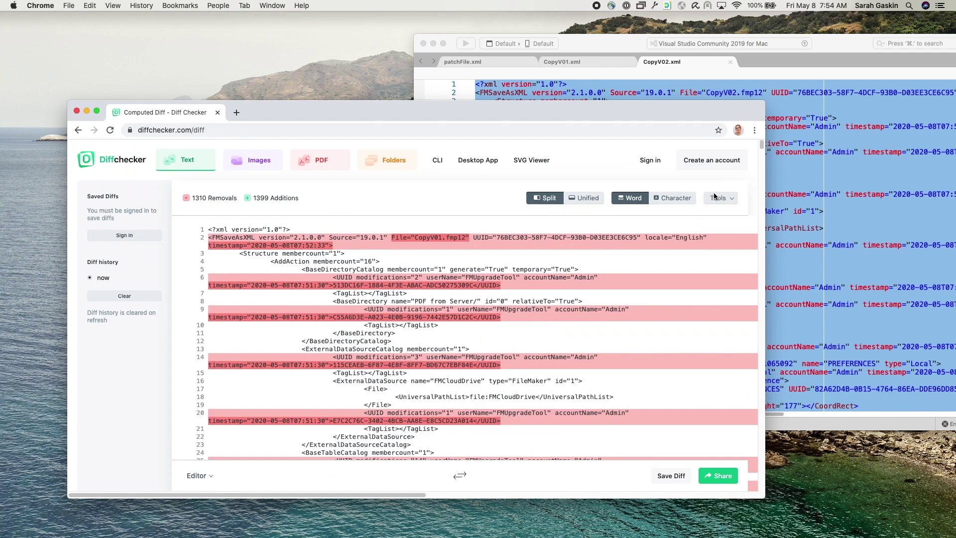
# Step: Trim whitespace in the split diff so it shows 1291 removals and 1380 additions
pyautogui.click(728, 197)
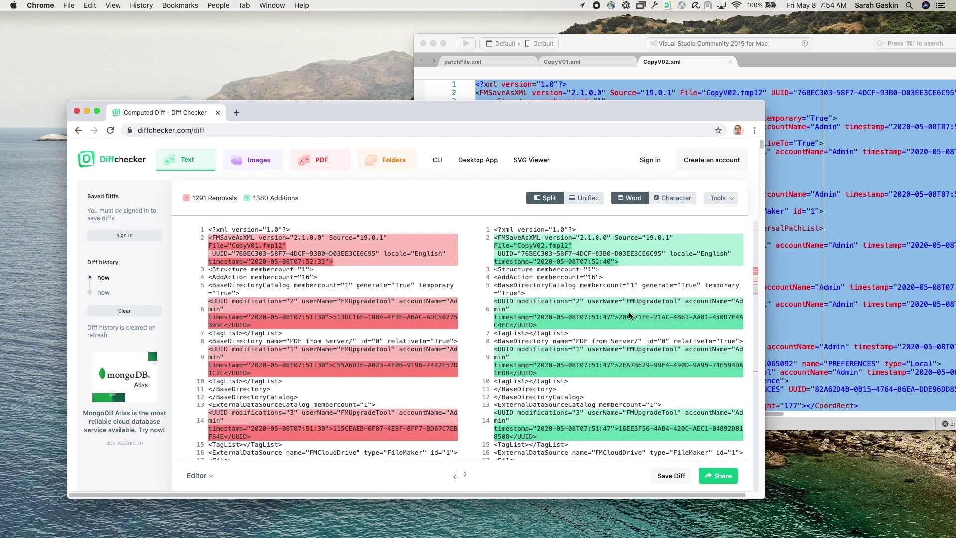
pyautogui.click(486, 70)
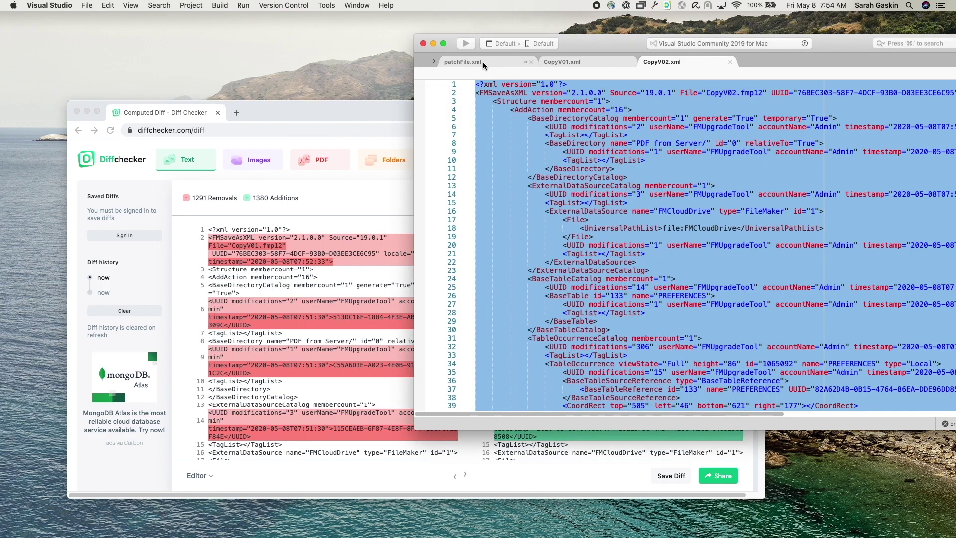
# Step: Open patchFile.xml and highlight its header, Structure tag and line 4 AddAction tag
pyautogui.click(485, 64)
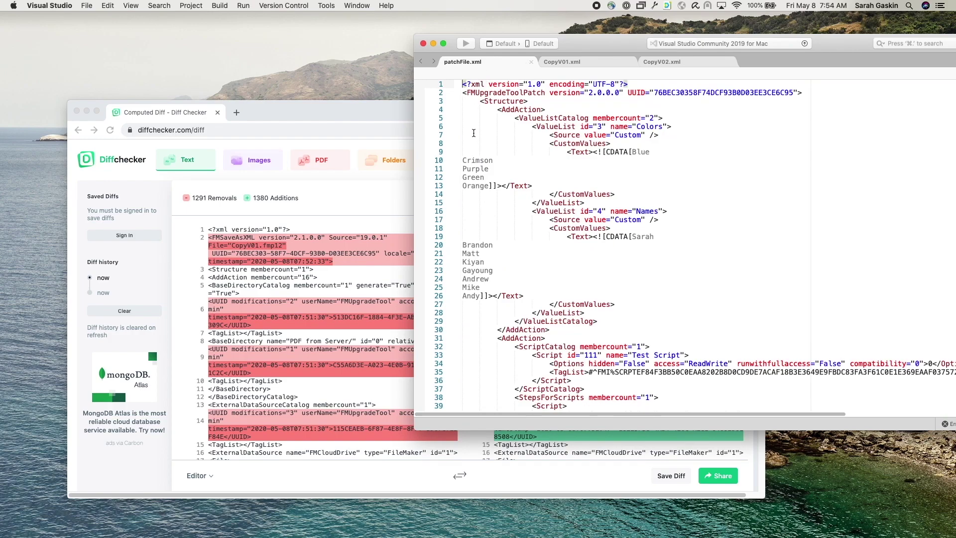
pyautogui.click(505, 134)
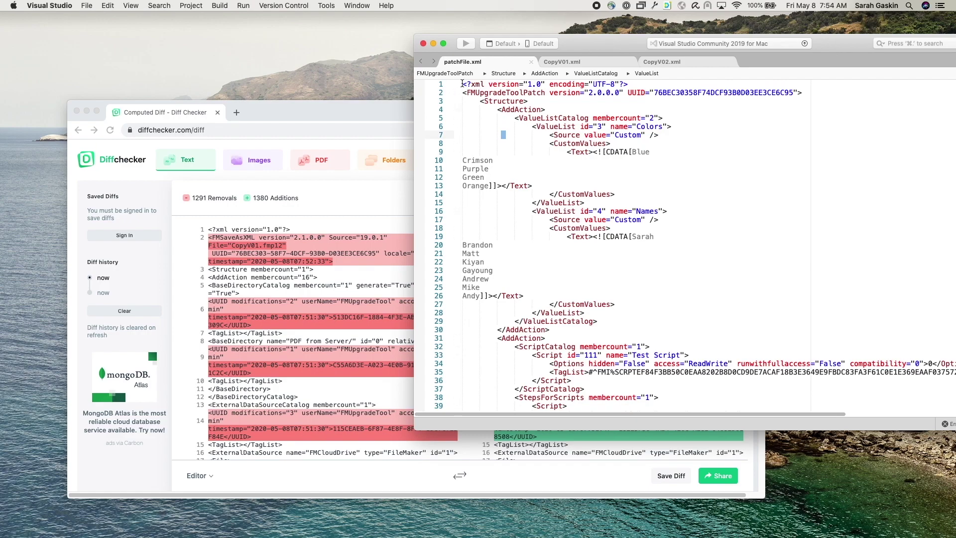
pyautogui.moveTo(461, 83); pyautogui.dragTo(547, 103)
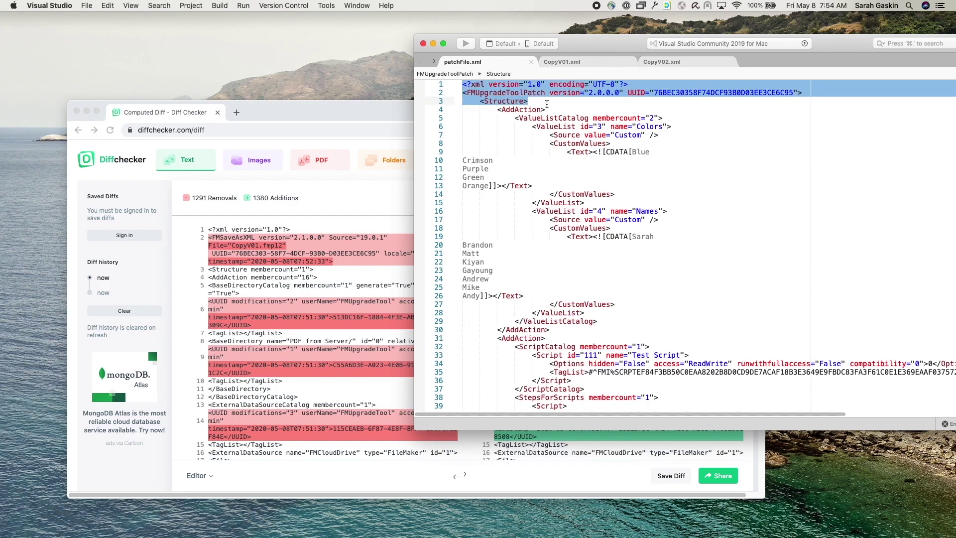
pyautogui.moveTo(496, 109); pyautogui.dragTo(552, 110)
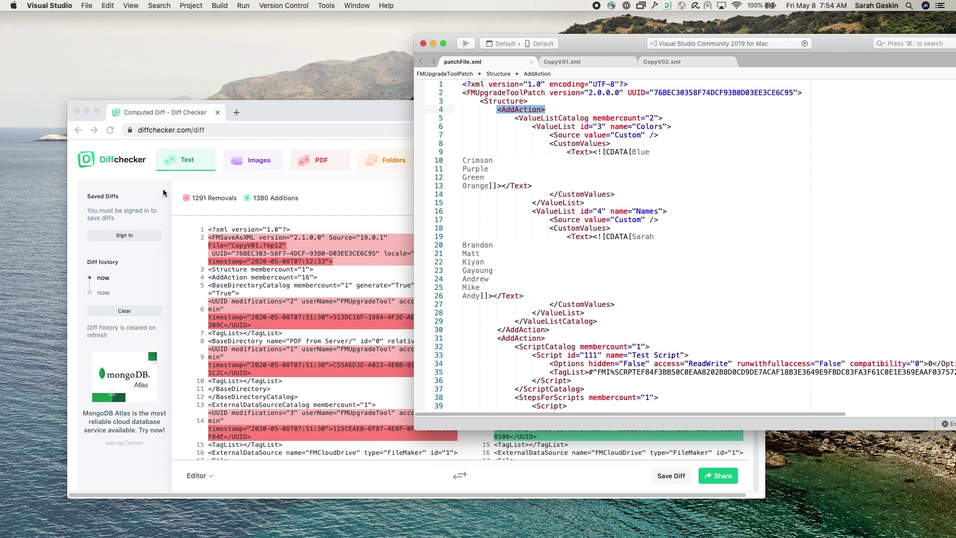
# Step: Rearrange the diff and editor windows and select the ValueListCatalog block with Colors and Names
pyautogui.click(330, 133)
pyautogui.moveTo(334, 120); pyautogui.dragTo(255, 78)
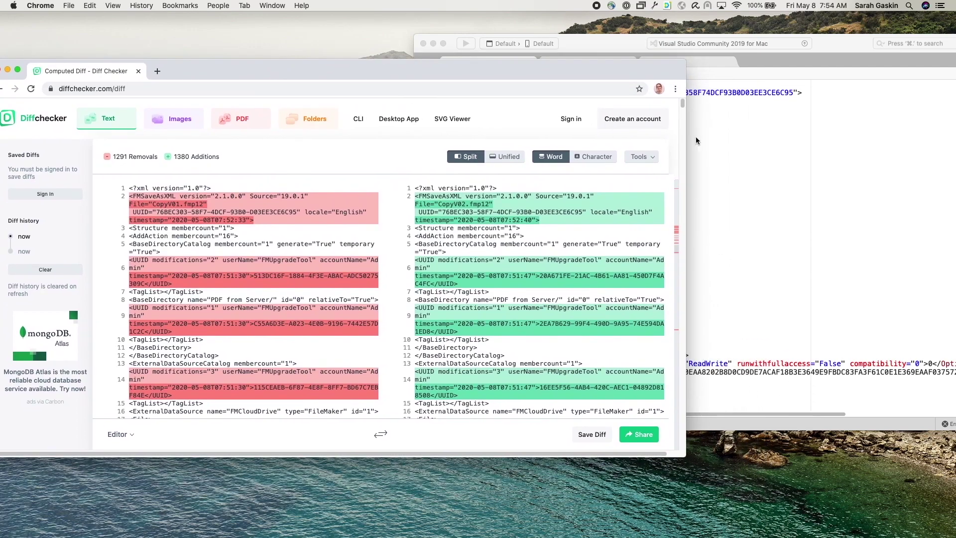
pyautogui.moveTo(821, 44); pyautogui.dragTo(701, 55)
pyautogui.click(494, 129)
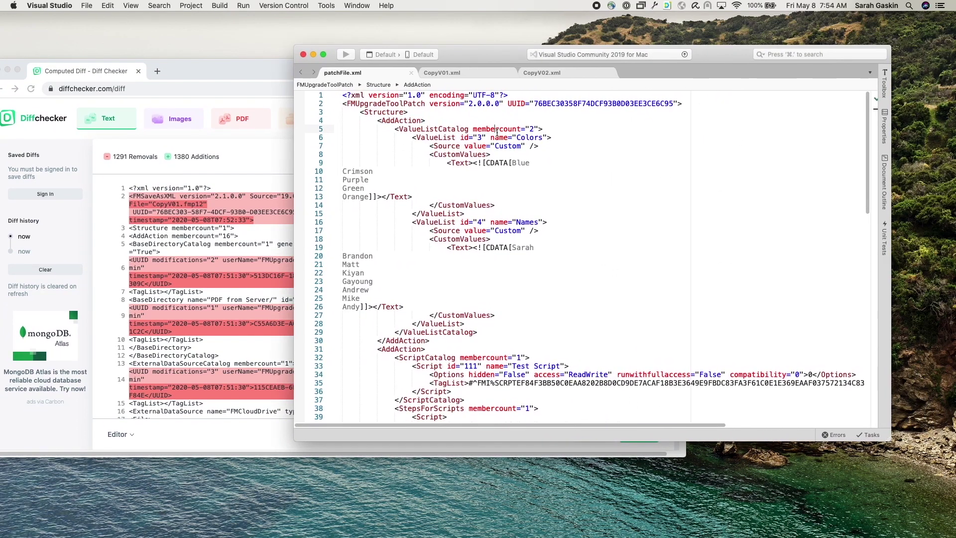
pyautogui.moveTo(391, 129); pyautogui.dragTo(527, 330)
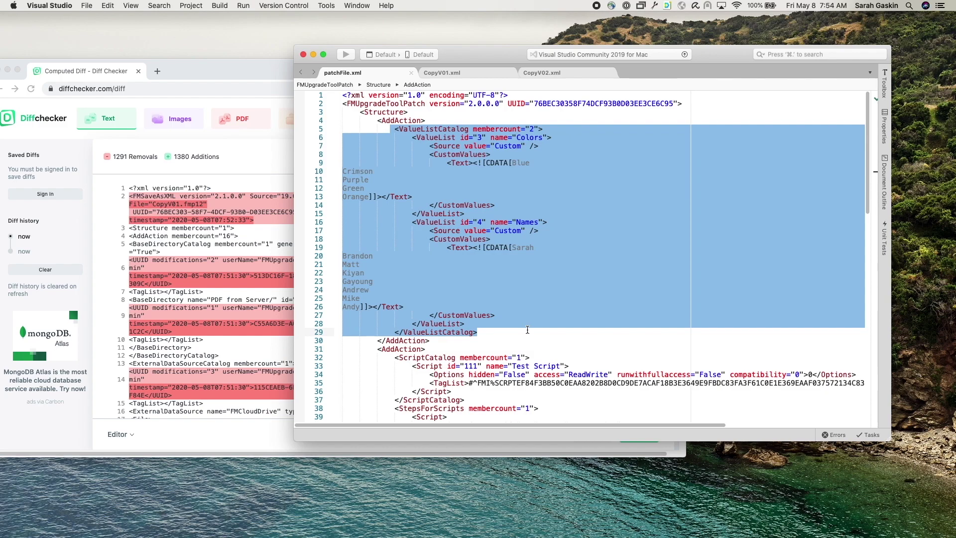
pyautogui.moveTo(527, 330); pyautogui.dragTo(527, 330)
pyautogui.click(259, 76)
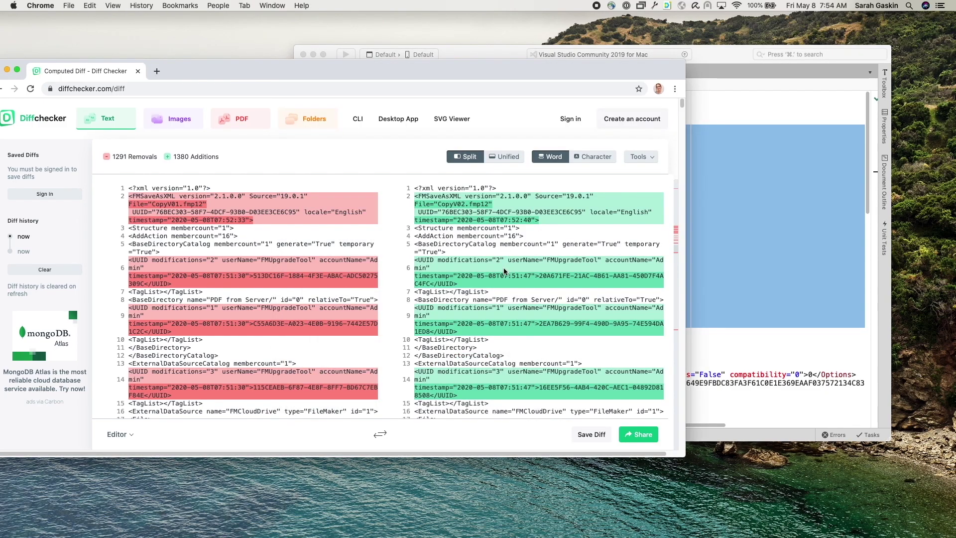
# Step: Scroll the split diff to lines 258–288 showing the added Colors and Names value lists
pyautogui.scroll(-10, 508, 270)
pyautogui.scroll(-20, 506, 268)
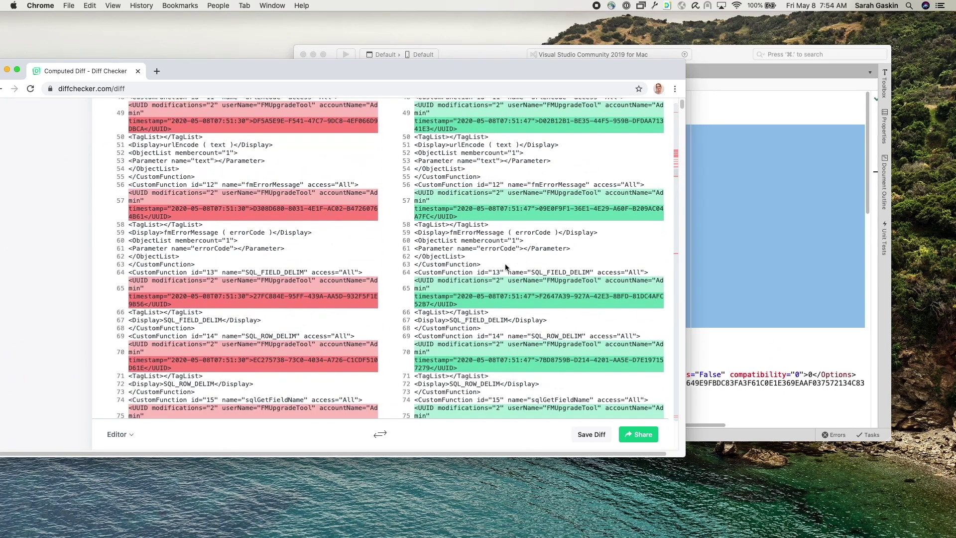
pyautogui.scroll(-20, 506, 266)
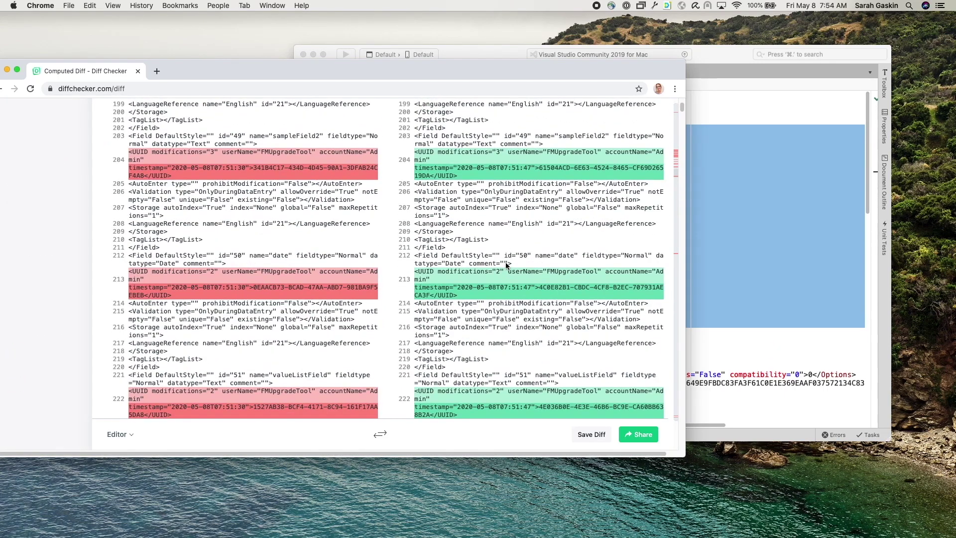
pyautogui.scroll(-4, 505, 262)
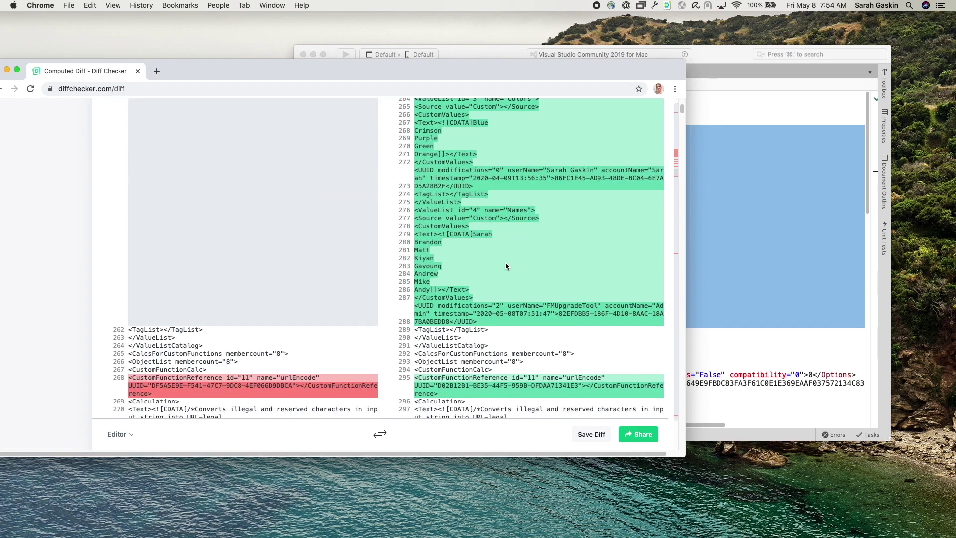
pyautogui.scroll(3, 506, 262)
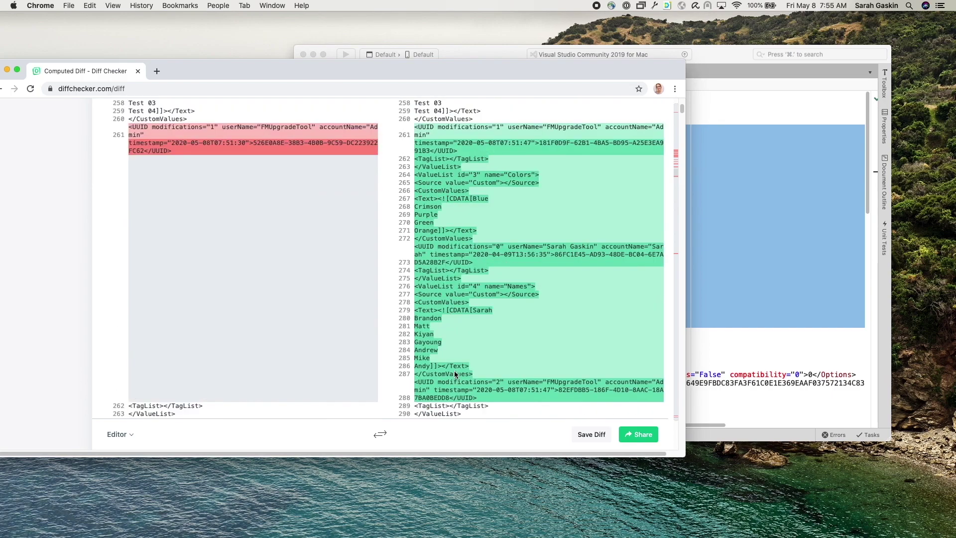
pyautogui.scroll(5, 572, 275)
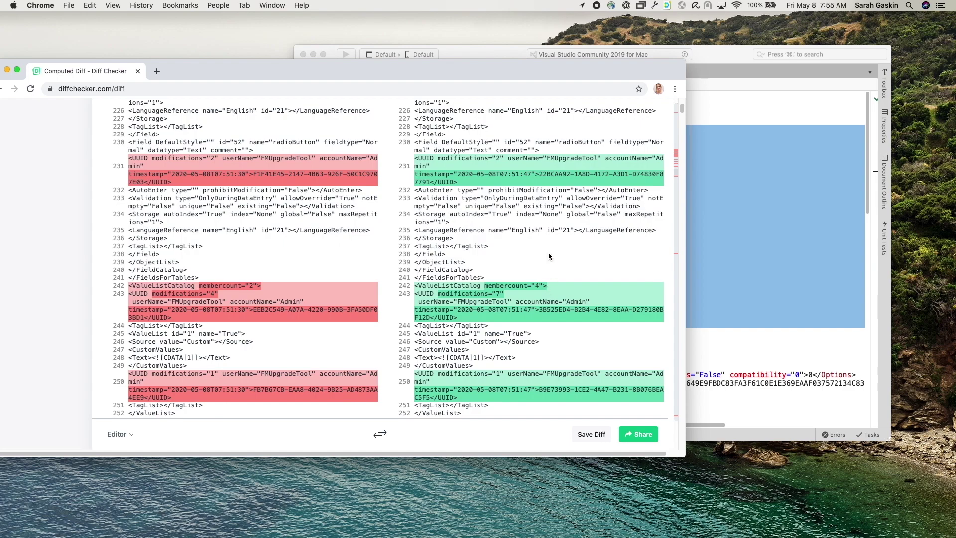
# Step: Highlight the ScriptCatalog section and Test Script's StepsForScripts block in patchFile.xml
pyautogui.click(759, 75)
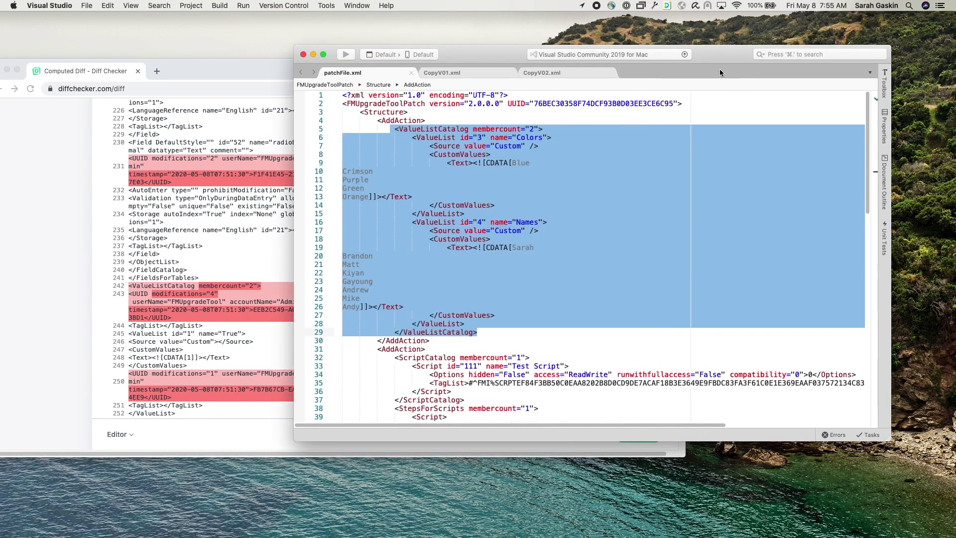
pyautogui.click(590, 197)
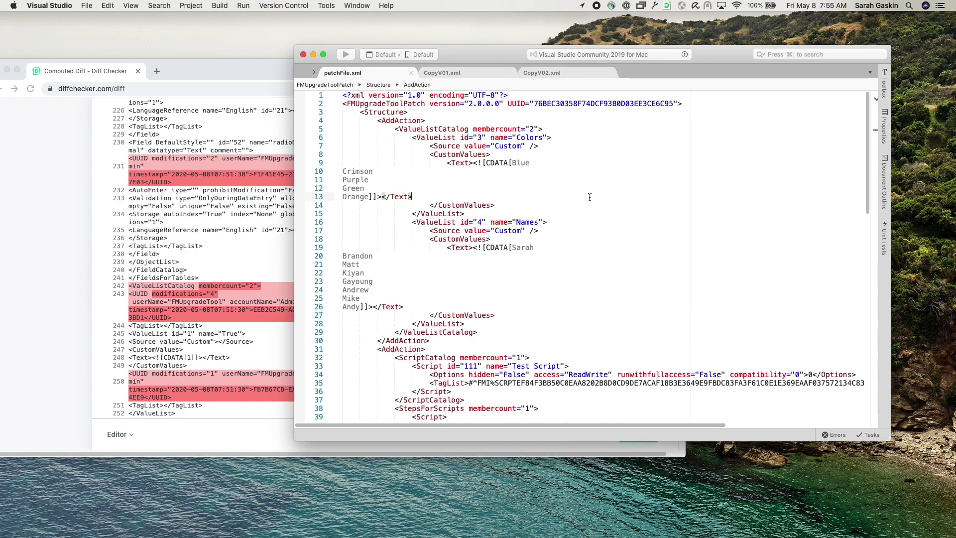
pyautogui.scroll(-9, 590, 198)
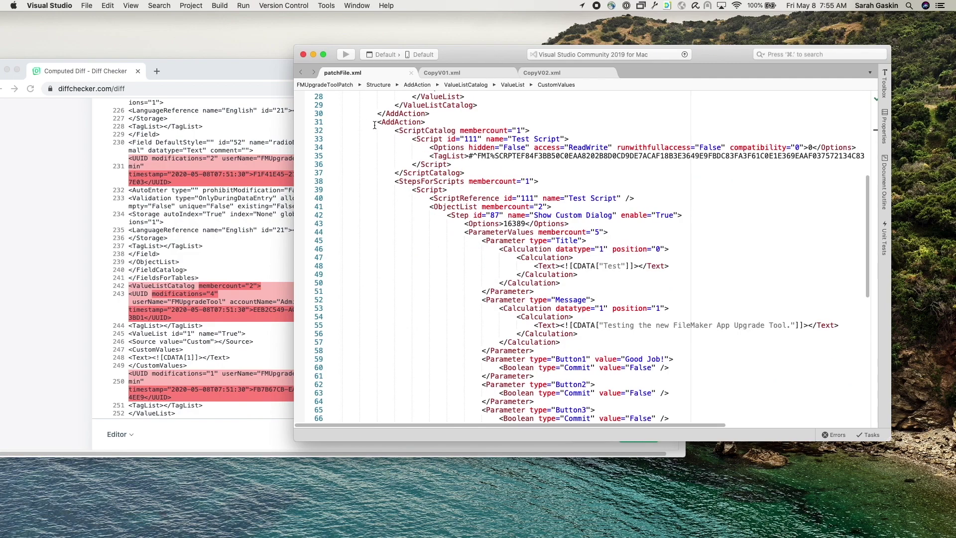
pyautogui.moveTo(374, 125); pyautogui.dragTo(609, 421)
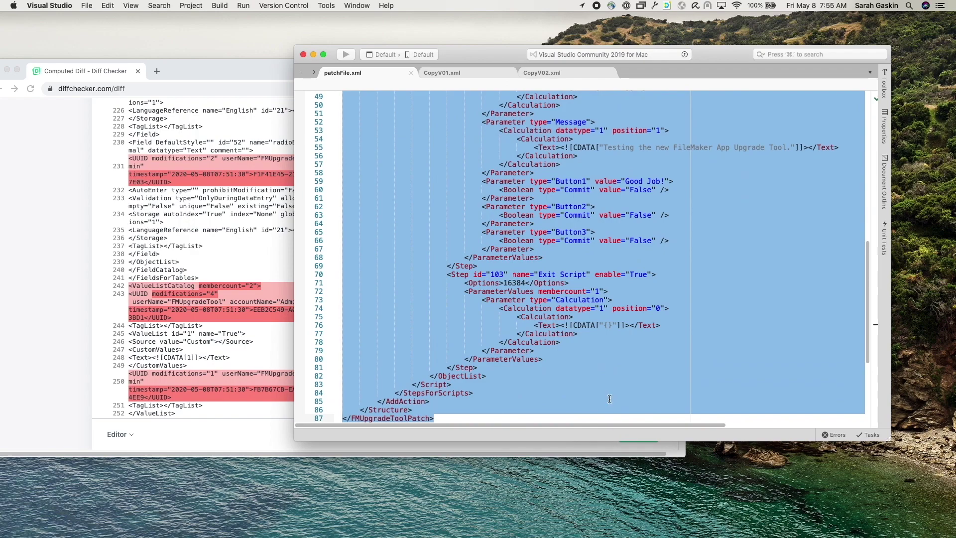
pyautogui.scroll(10, 609, 398)
pyautogui.click(393, 217)
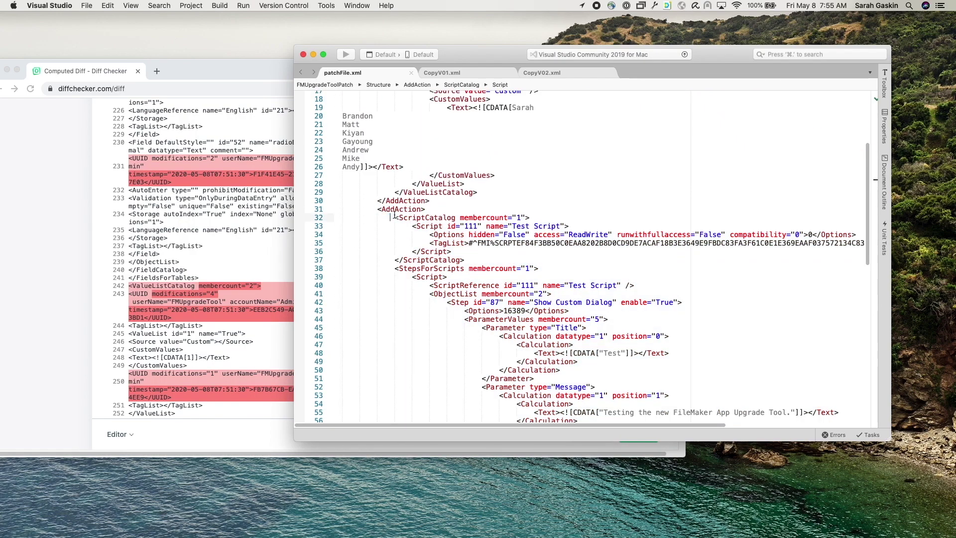
pyautogui.moveTo(390, 217); pyautogui.dragTo(466, 260)
pyautogui.scroll(-6, 394, 125)
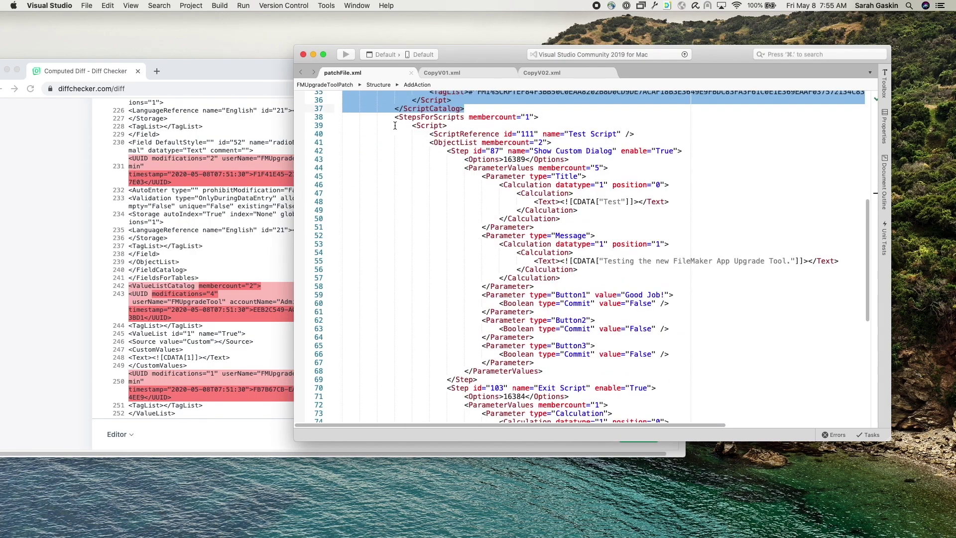
pyautogui.moveTo(395, 117); pyautogui.dragTo(634, 387)
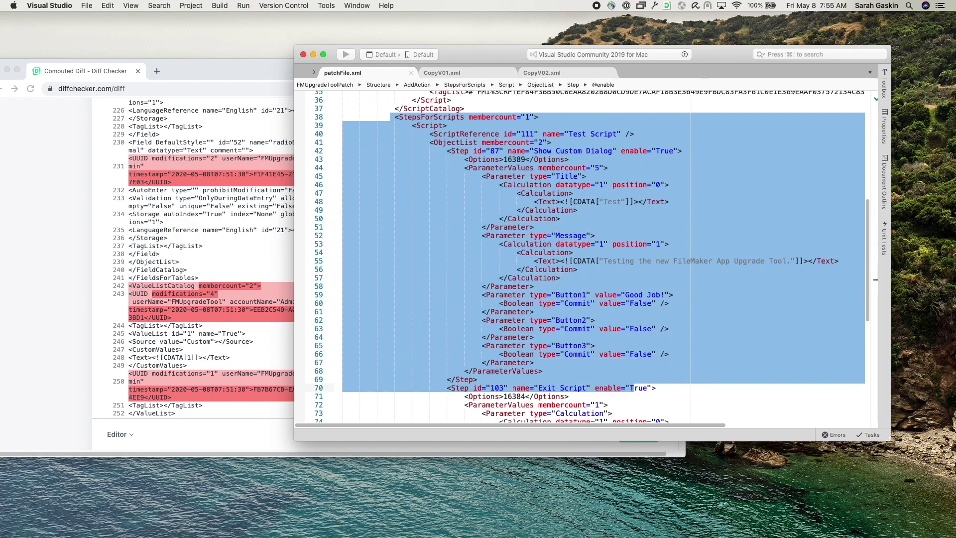
pyautogui.click(313, 54)
# Step: Minimize the diff window and bring Terminal back to the front
pyautogui.moveTo(234, 69); pyautogui.dragTo(356, 58)
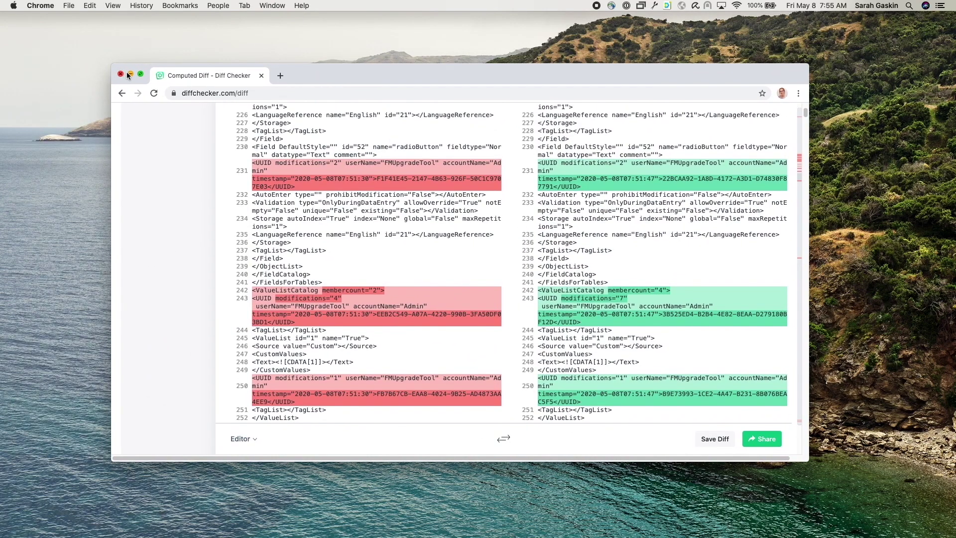
pyautogui.click(130, 58)
pyautogui.click(20, 331)
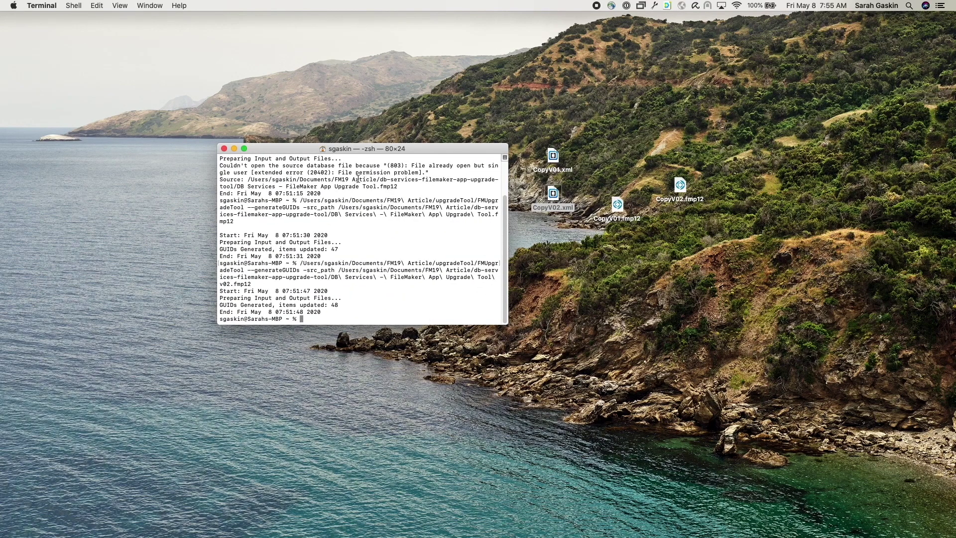
pyautogui.moveTo(411, 160); pyautogui.dragTo(415, 152)
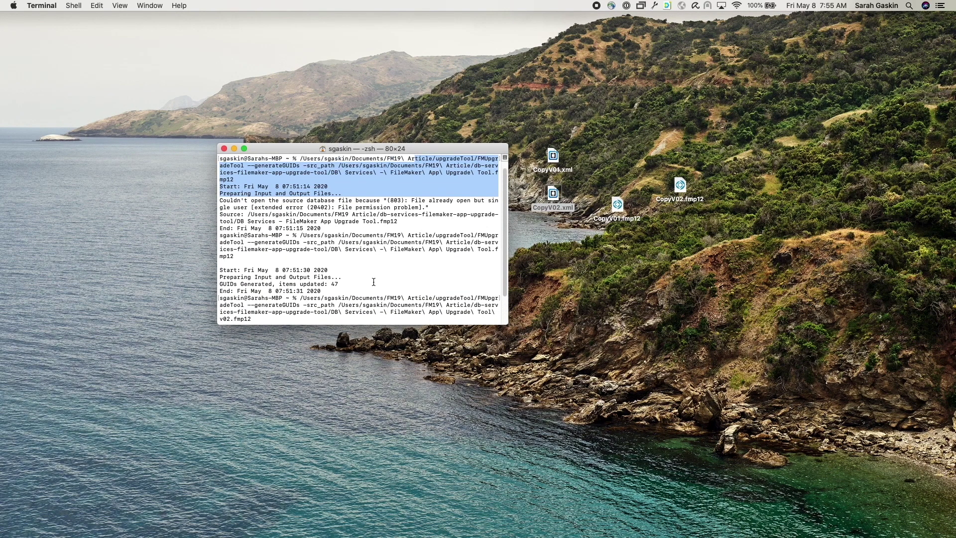
pyautogui.scroll(-4, 373, 275)
pyautogui.click(328, 316)
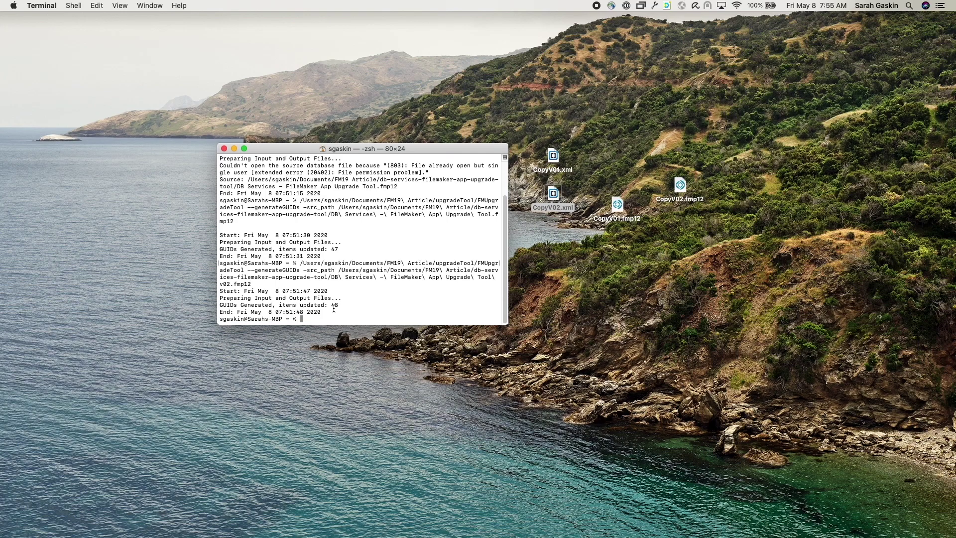
# Step: Copy the FMUpgradeTool path from the last command and paste it at the new prompt
pyautogui.moveTo(298, 263); pyautogui.dragTo(244, 270)
pyautogui.rightClick(243, 270)
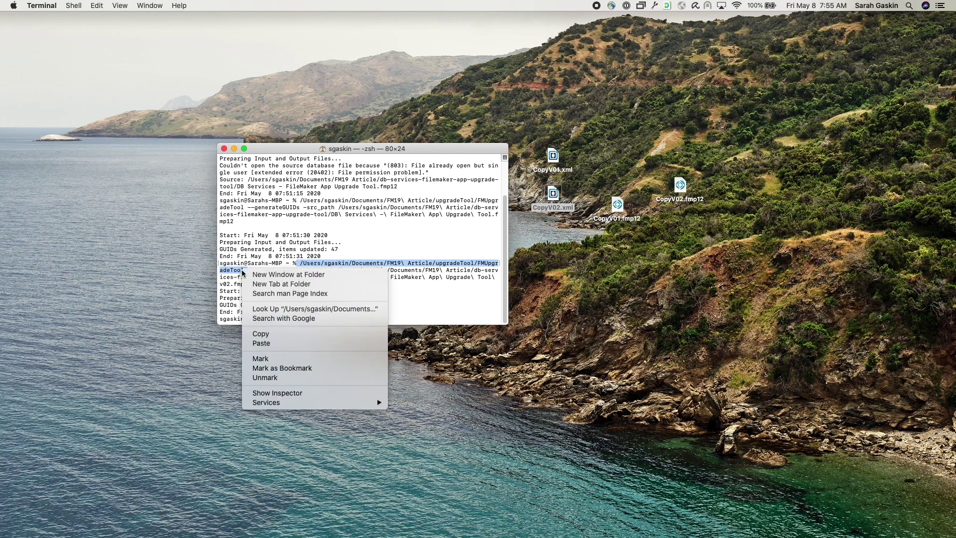
pyautogui.click(281, 338)
pyautogui.click(301, 319)
pyautogui.rightClick(307, 319)
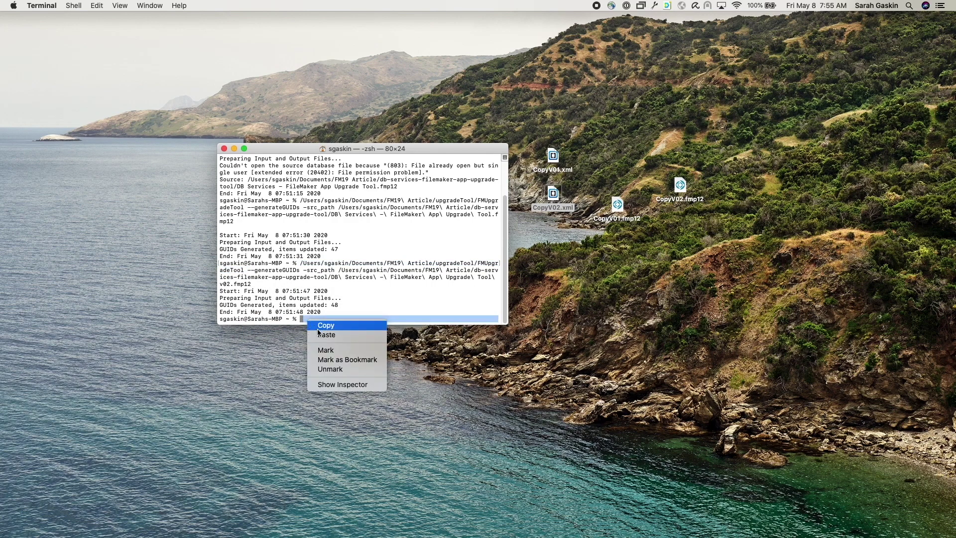
pyautogui.click(325, 334)
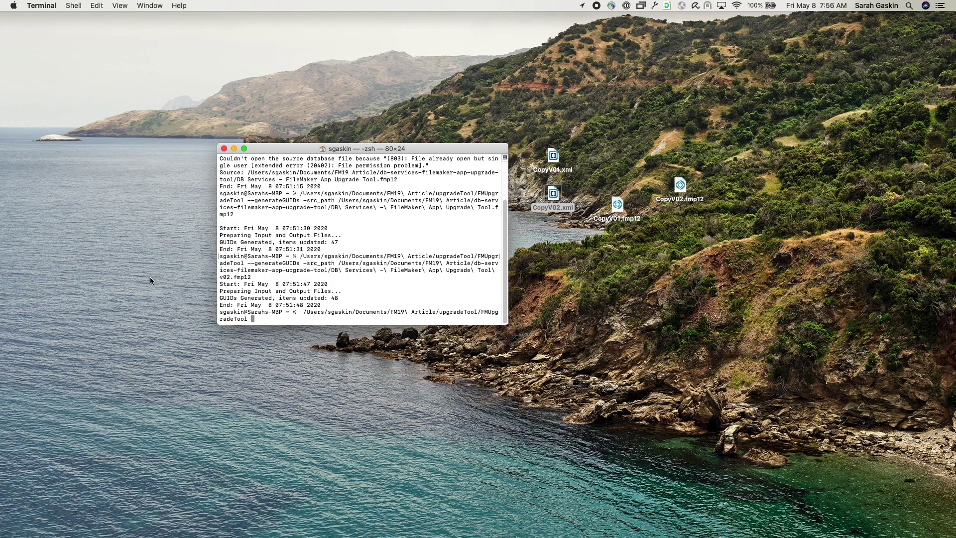
# Step: Run --validatePatch with -patch_path patchFile.xml and -src_path CopyV01.fmp12, then check the Patch File Validated result
pyautogui.write('--validatePatch -patch_path')
pyautogui.press('super+Tab')
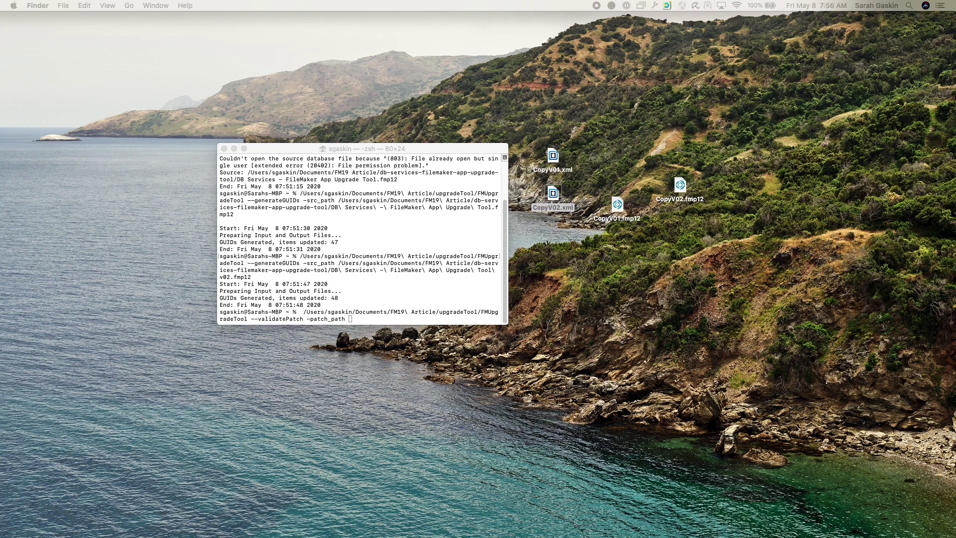
pyautogui.moveTo(553, 194); pyautogui.dragTo(417, 309)
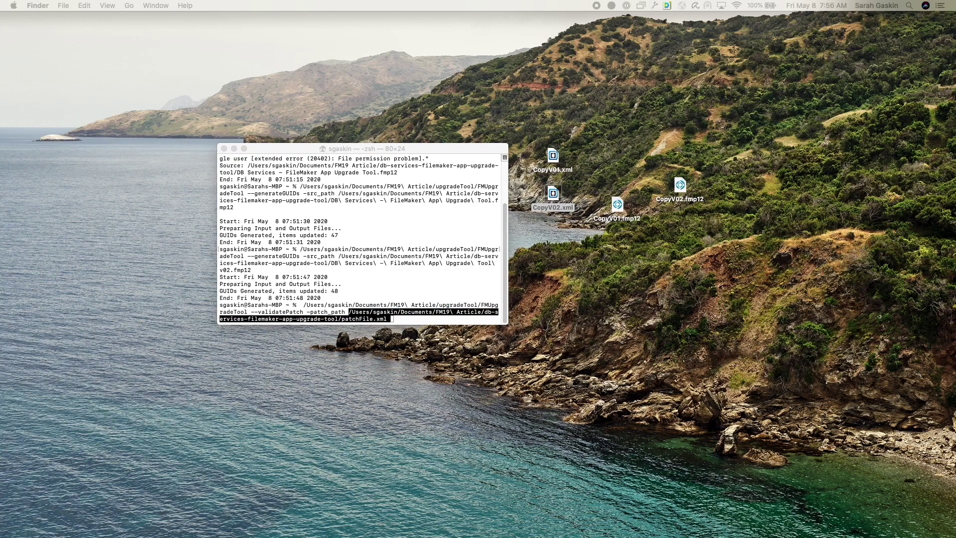
pyautogui.click(402, 317)
pyautogui.write('-src_path')
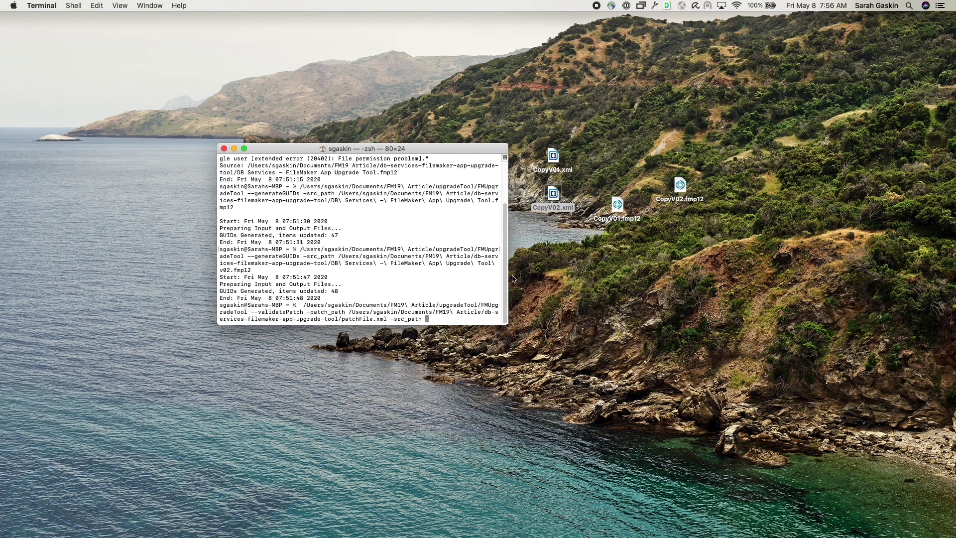
pyautogui.click(552, 197)
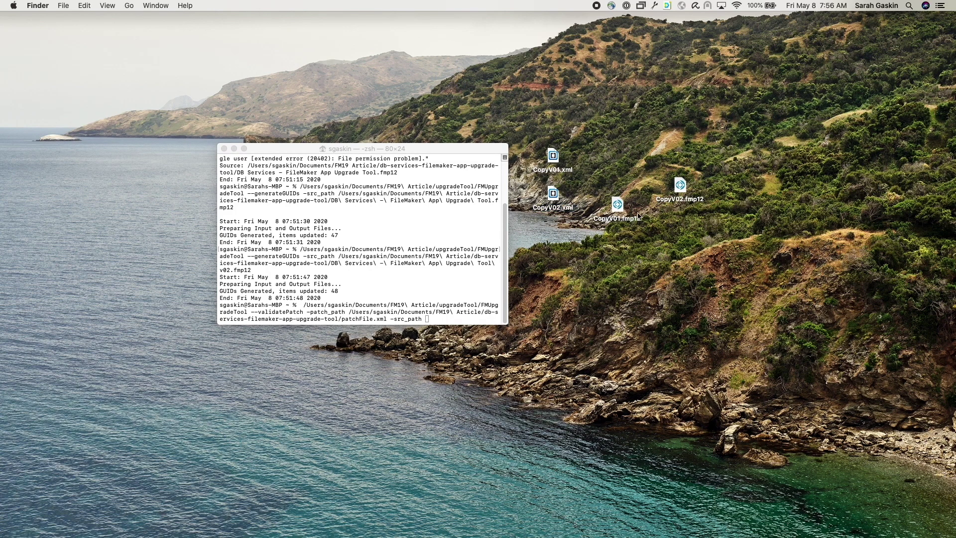
pyautogui.moveTo(617, 205); pyautogui.dragTo(445, 317)
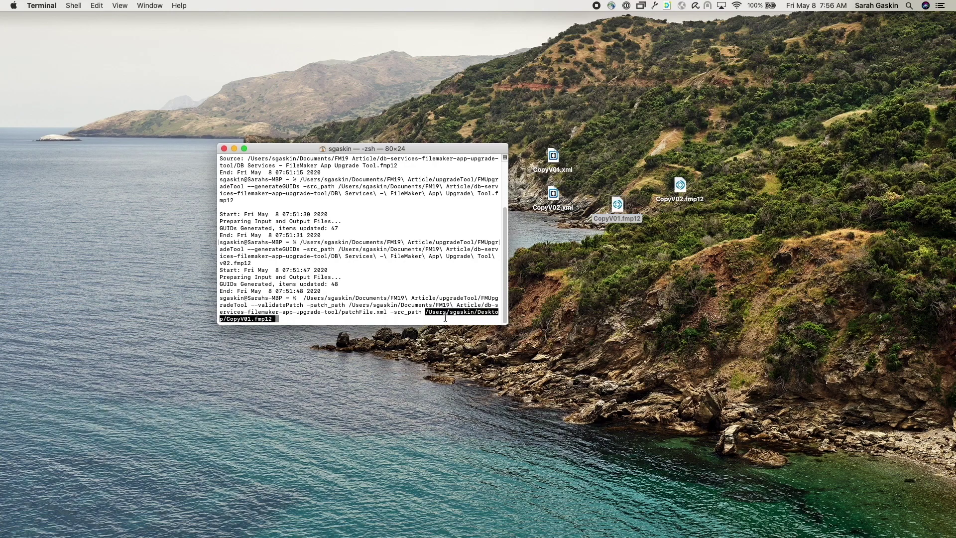
pyautogui.press('Return')
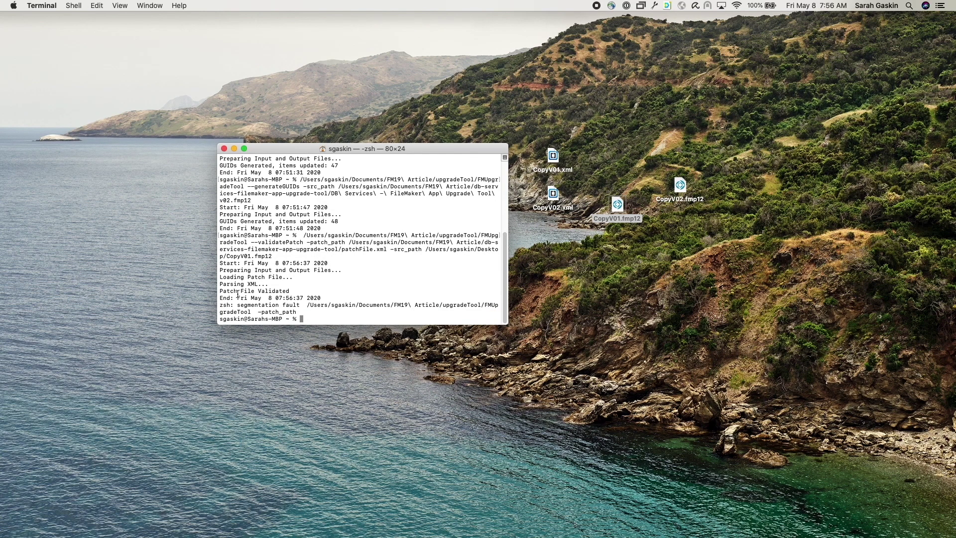
pyautogui.moveTo(299, 291); pyautogui.dragTo(213, 286)
# Step: Run '--encryptPatch -patch_path patchPathHere -patch_key' on its own, which fails with command not found
pyautogui.click(301, 318)
pyautogui.write('--encryptPatch -patch_path patchPathHere ')
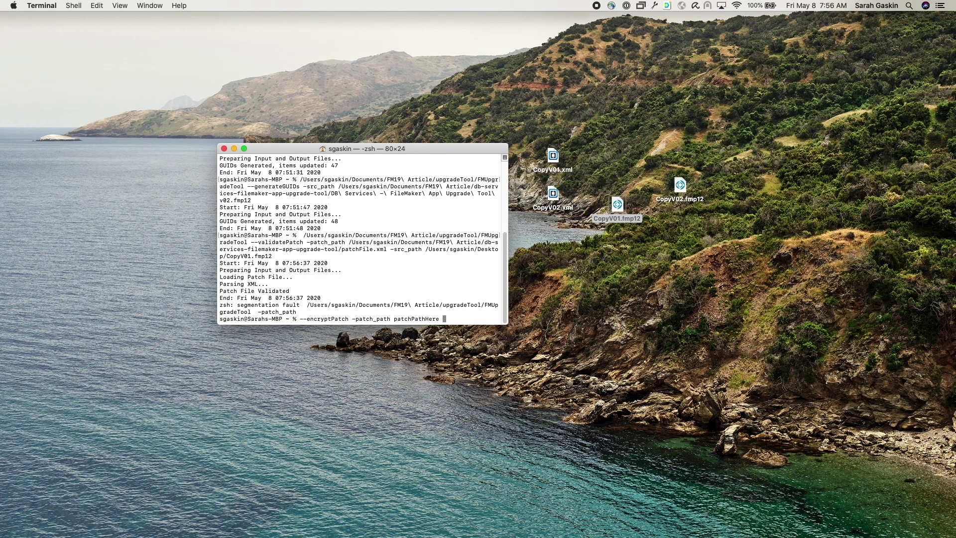
pyautogui.write('-patch_key')
pyautogui.press('Return')
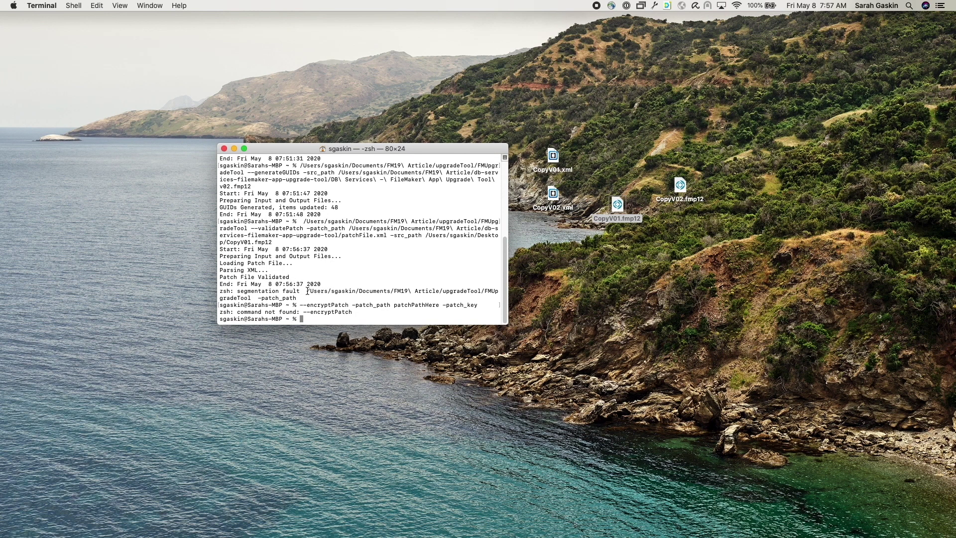
# Step: Copy the FMUpgradeTool path from the failed line and paste it at the new prompt
pyautogui.moveTo(307, 290); pyautogui.dragTo(433, 296)
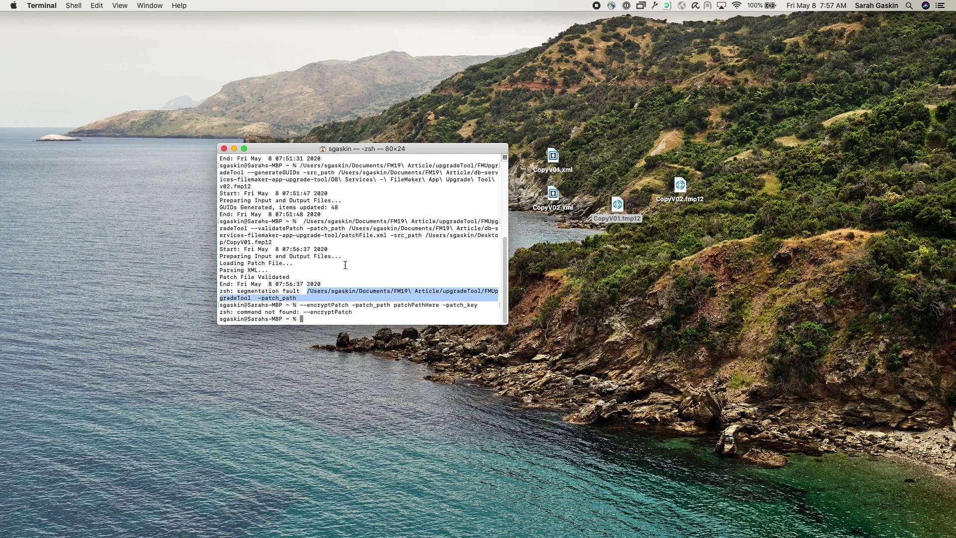
pyautogui.click(323, 283)
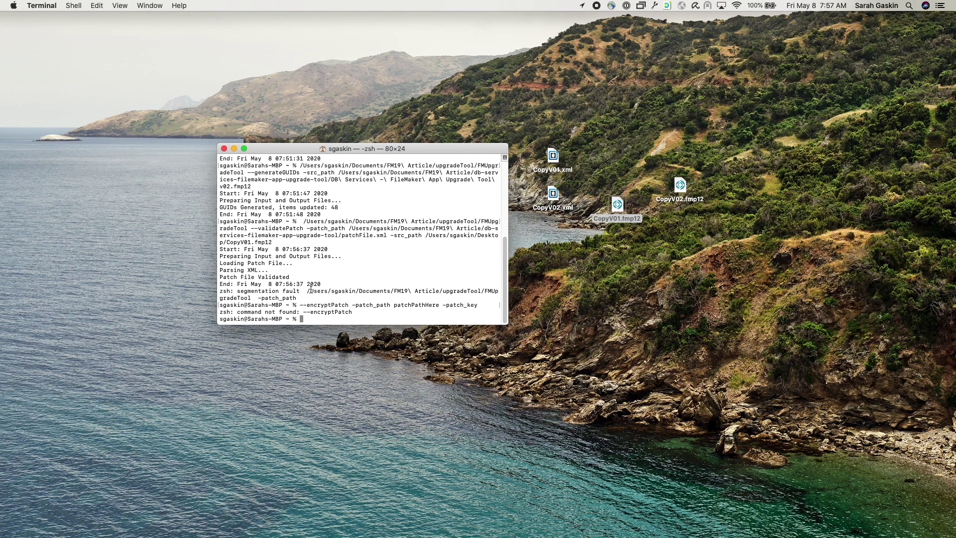
pyautogui.moveTo(307, 291); pyautogui.dragTo(253, 297)
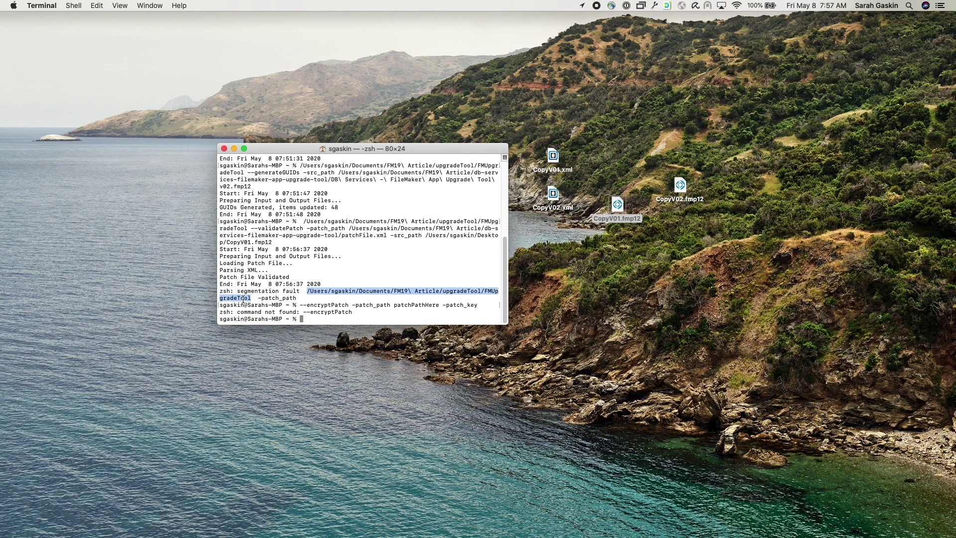
pyautogui.rightClick(243, 299)
pyautogui.click(279, 366)
pyautogui.rightClick(310, 320)
pyautogui.click(326, 332)
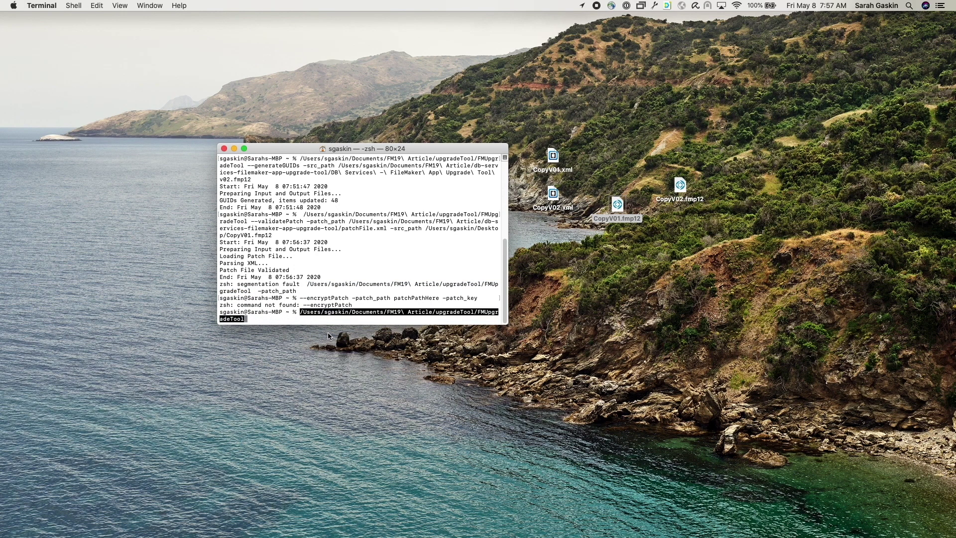
pyautogui.press('End')
# Step: Run --update with -src_path CopyV01.fmp12 and -patch_path patchFile.xml, then reposition CopyV01 upgraded.fmp12 on the desktop
pyautogui.write('--update -s')
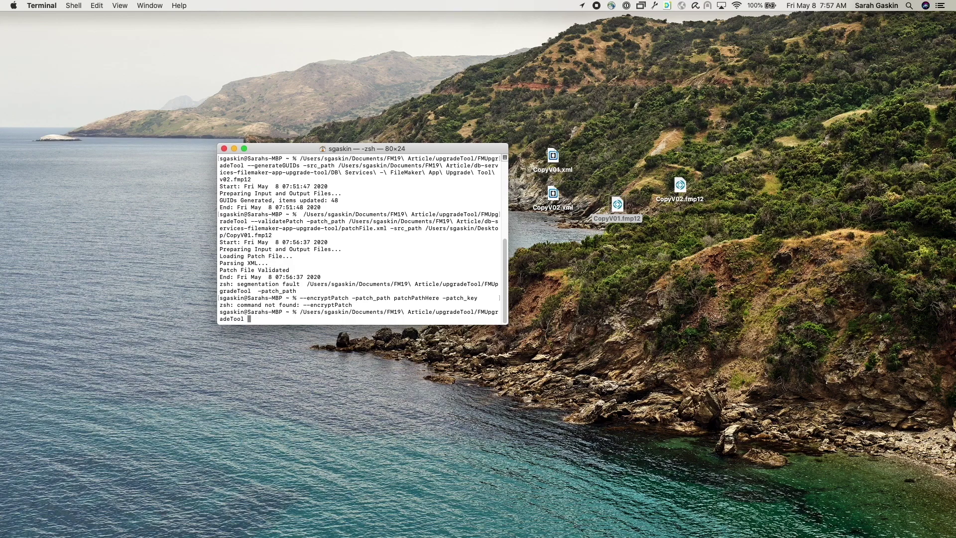
pyautogui.write('rc_path')
pyautogui.click(646, 267)
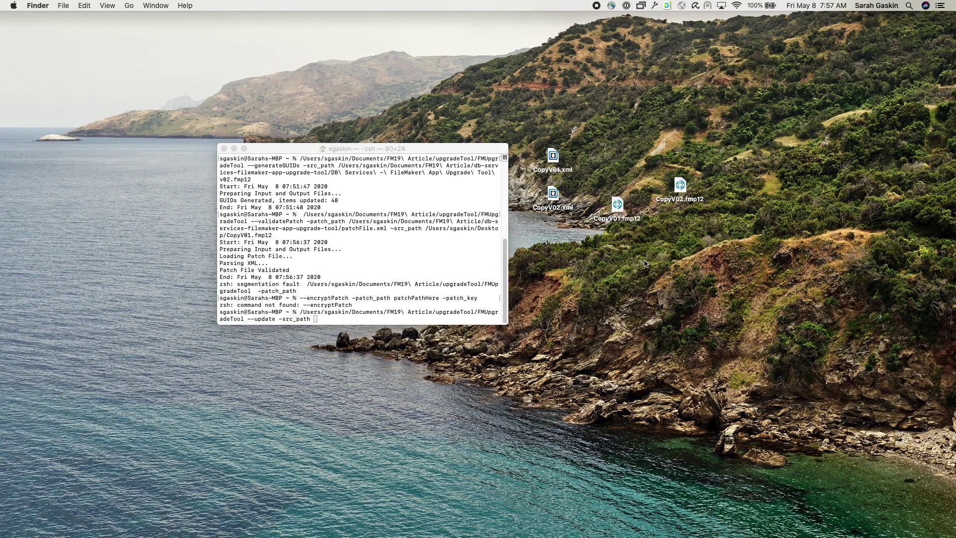
pyautogui.click(619, 202)
pyautogui.moveTo(621, 204); pyautogui.dragTo(452, 318)
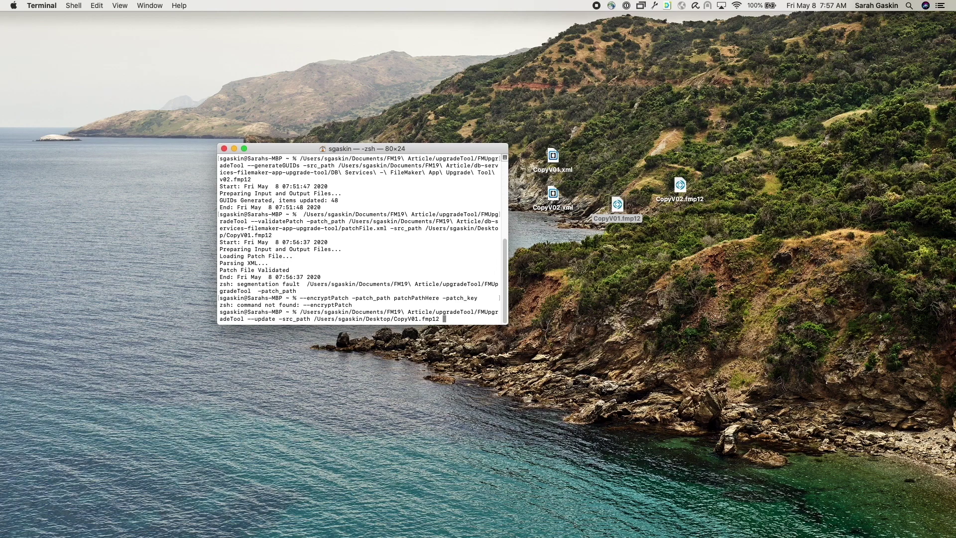
pyautogui.write('-patch_path')
pyautogui.press('super+Tab')
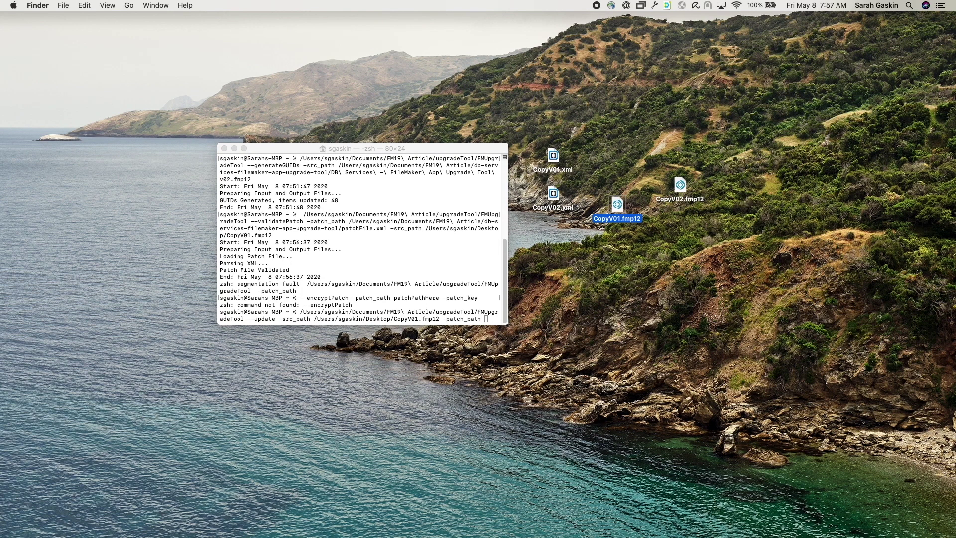
pyautogui.moveTo(0, 269); pyautogui.dragTo(358, 239)
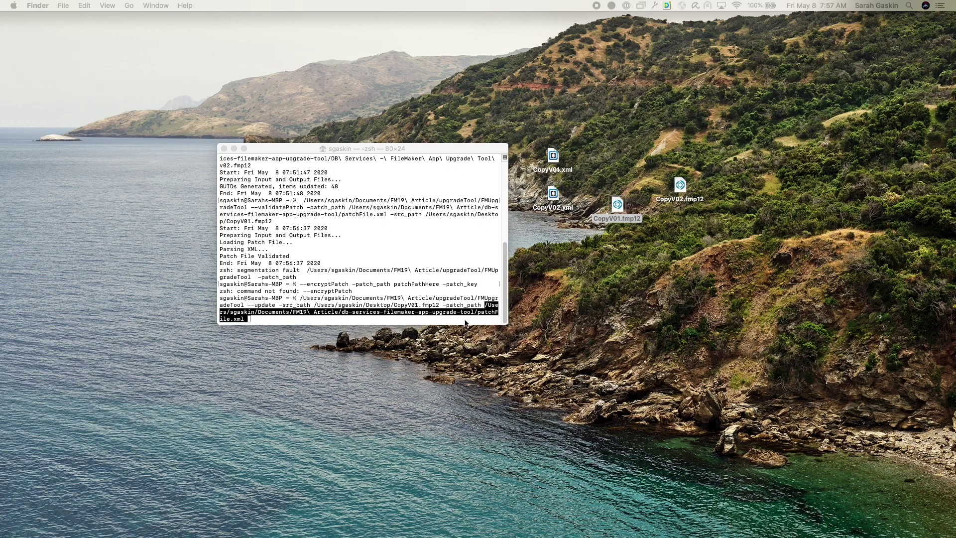
pyautogui.click(449, 317)
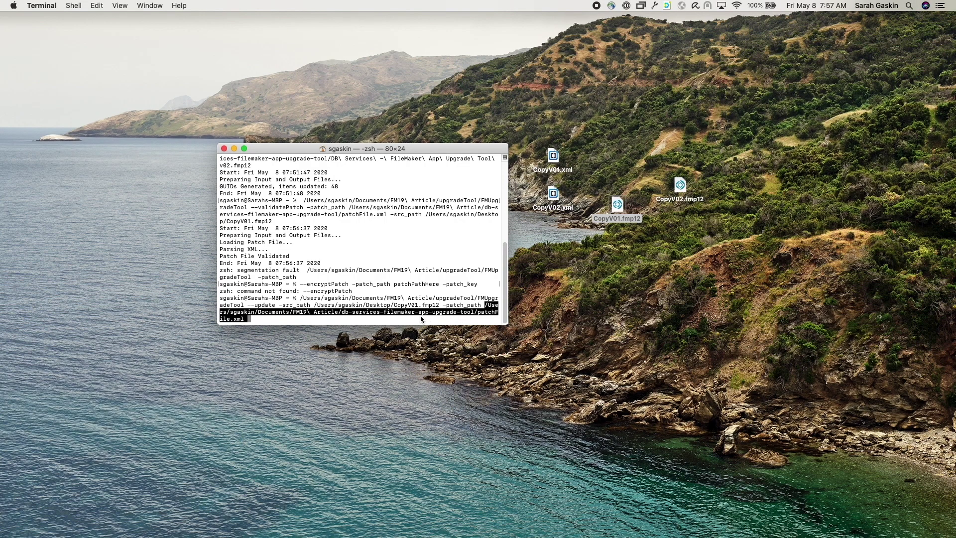
pyautogui.press('Return')
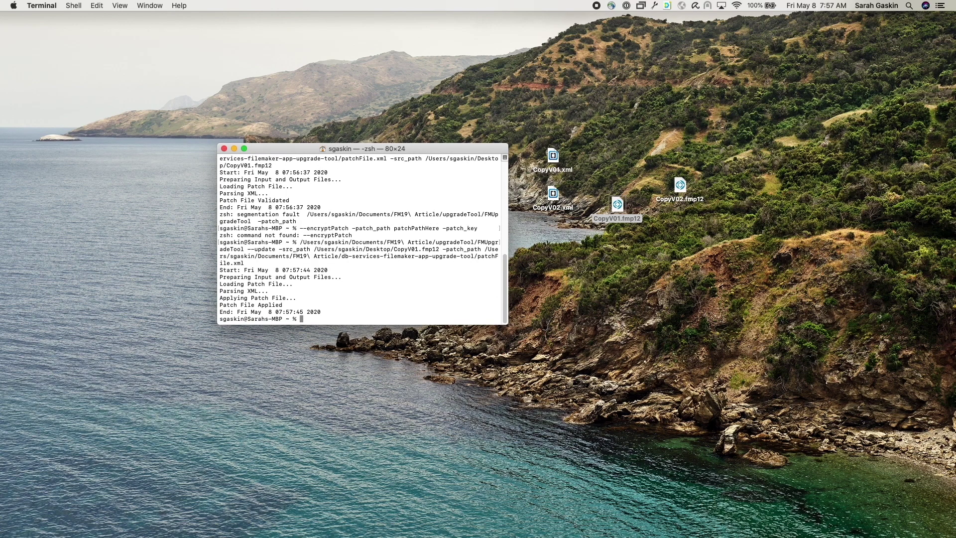
pyautogui.click(51, 151)
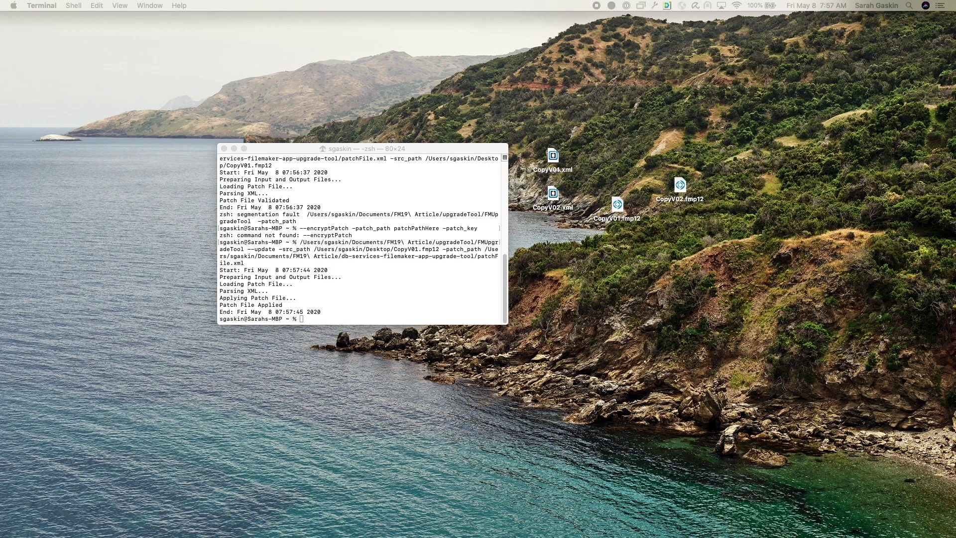
pyautogui.moveTo(733, 318); pyautogui.dragTo(674, 318)
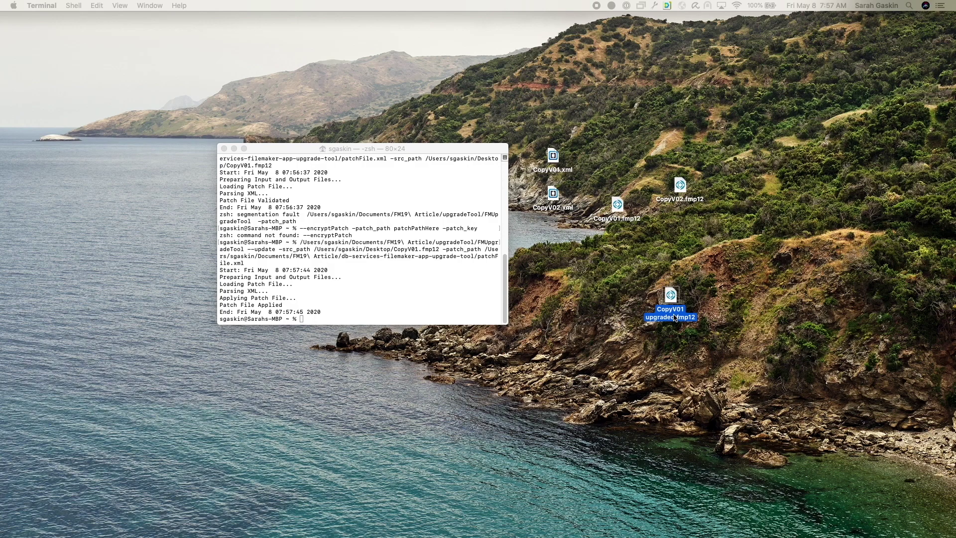
# Step: Open CopyV01 upgraded.fmp12 and confirm its value lists include Colors and Names
pyautogui.doubleClick(672, 317)
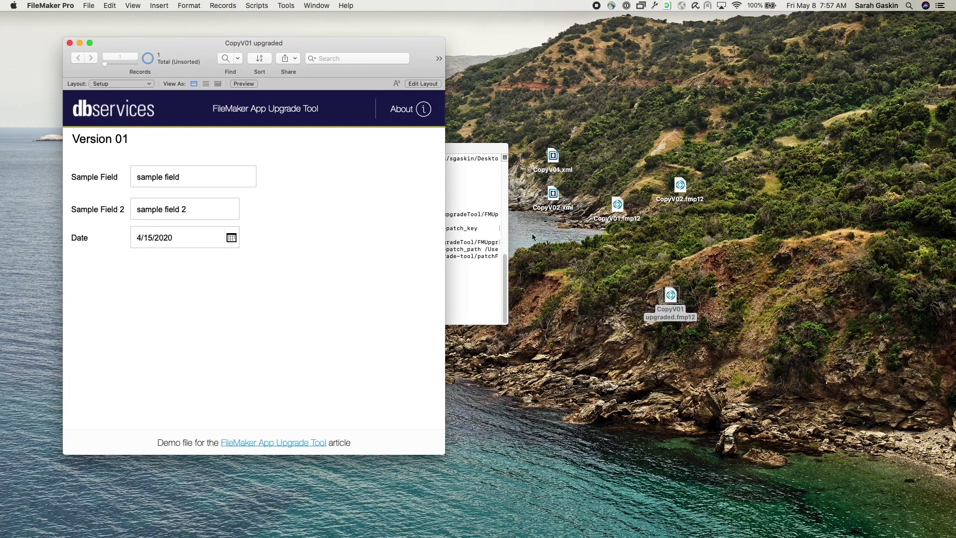
pyautogui.click(92, 5)
pyautogui.moveTo(120, 94)
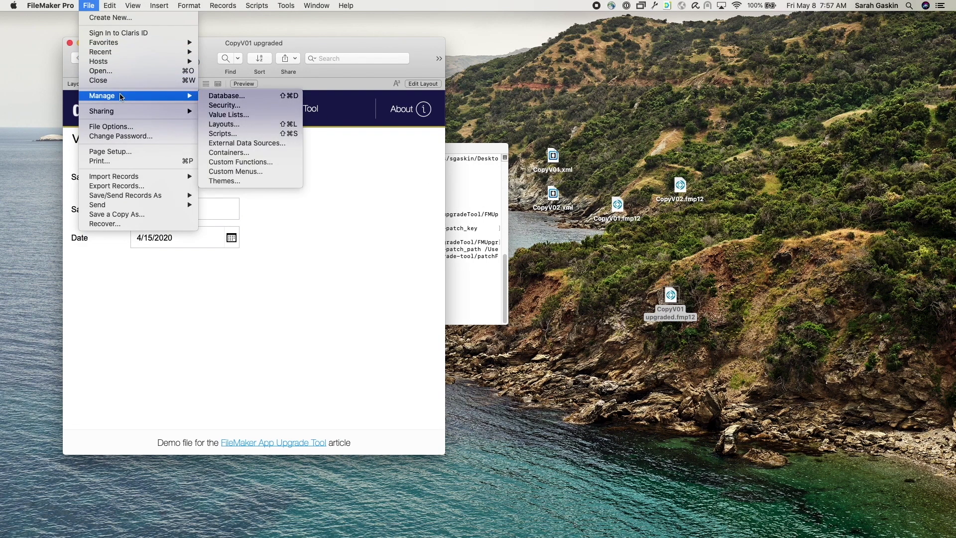
pyautogui.click(250, 116)
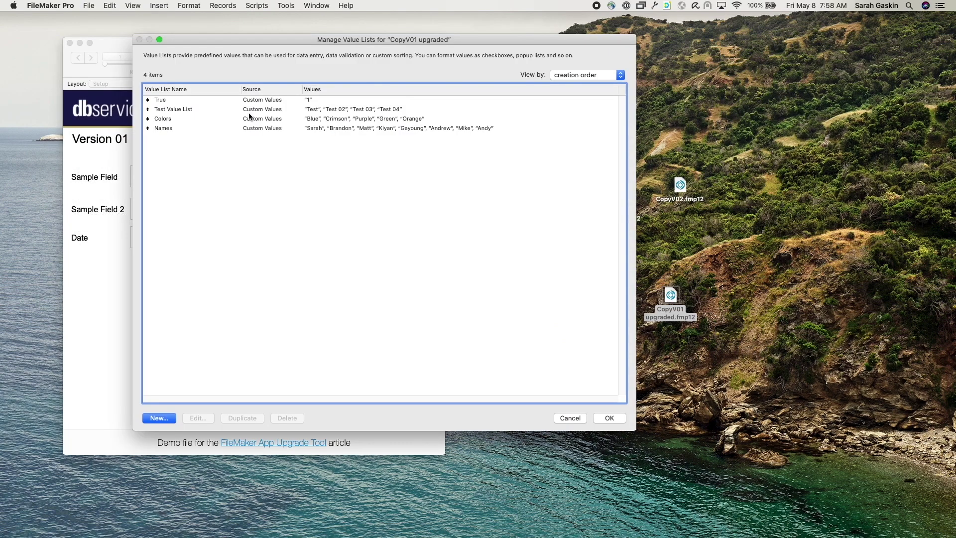
pyautogui.click(567, 419)
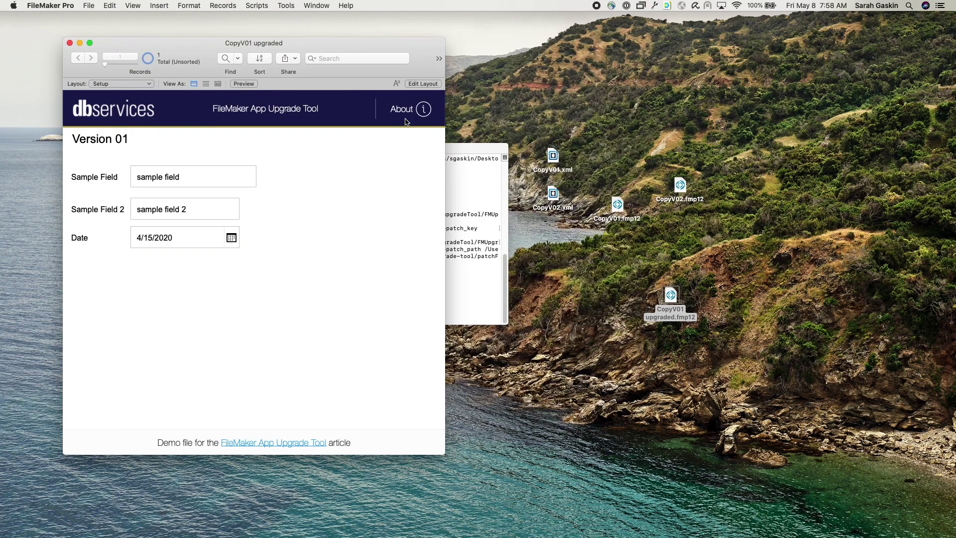
# Step: Check that the Script Workspace lists Test Script, then close it
pyautogui.click(257, 6)
pyautogui.click(251, 18)
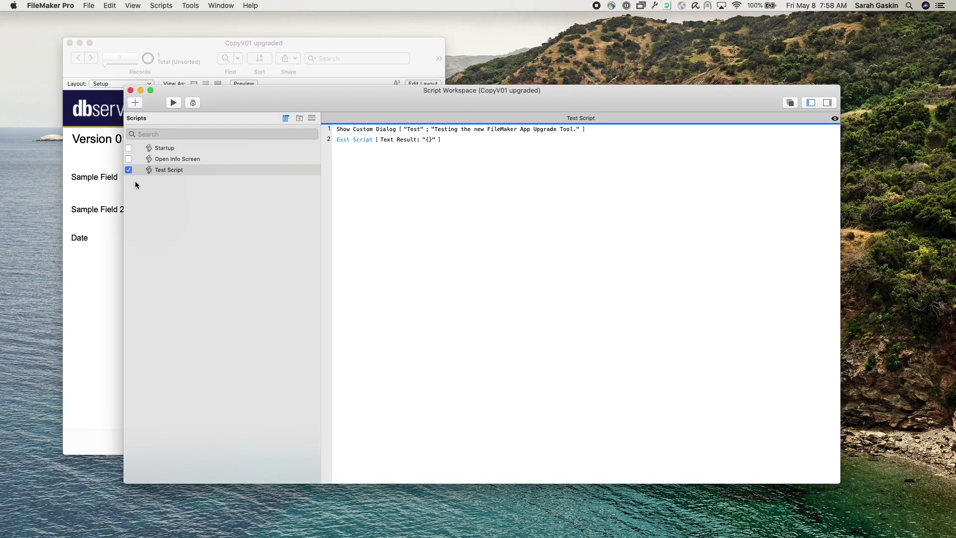
pyautogui.click(130, 90)
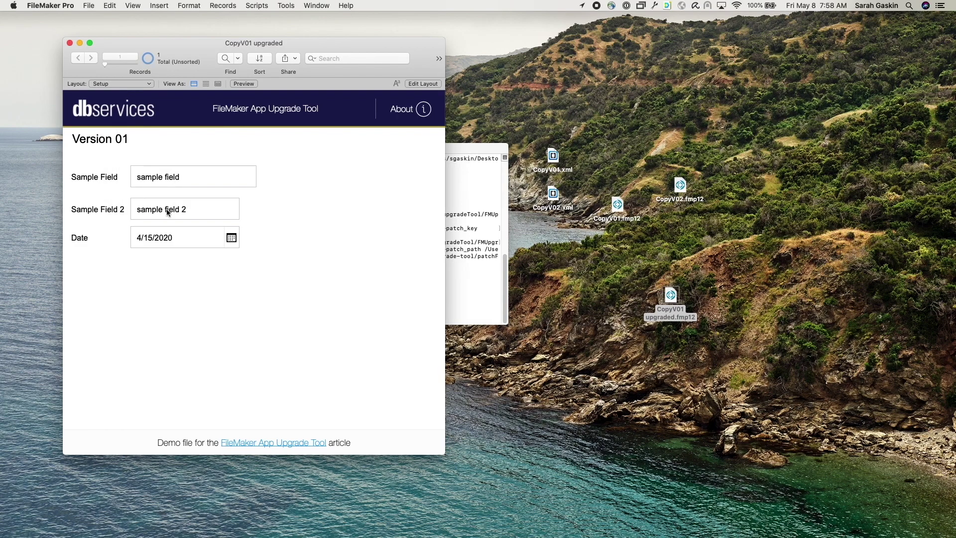